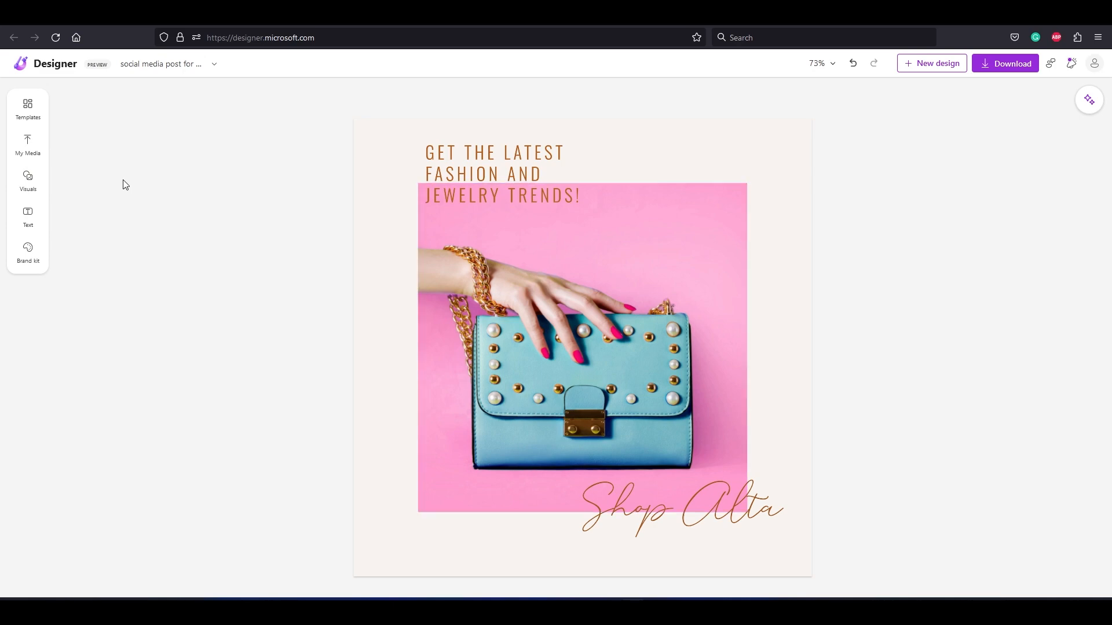
Step: Examine the visuals, templates and uploaded media libraries, along with the design's file options
left_click(41, 187)
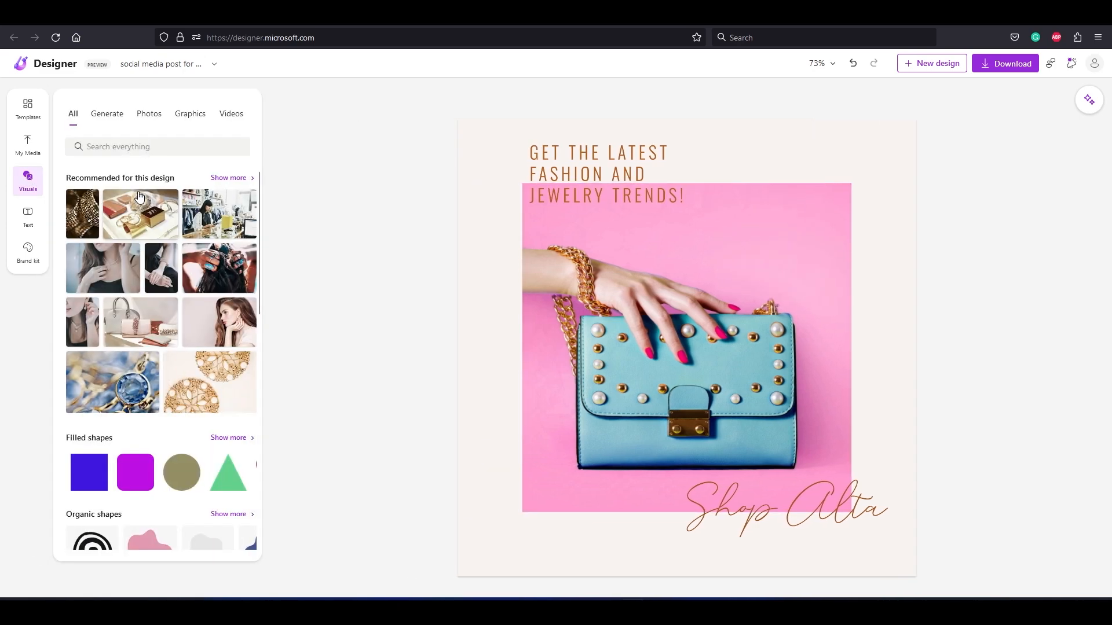
left_click(301, 296)
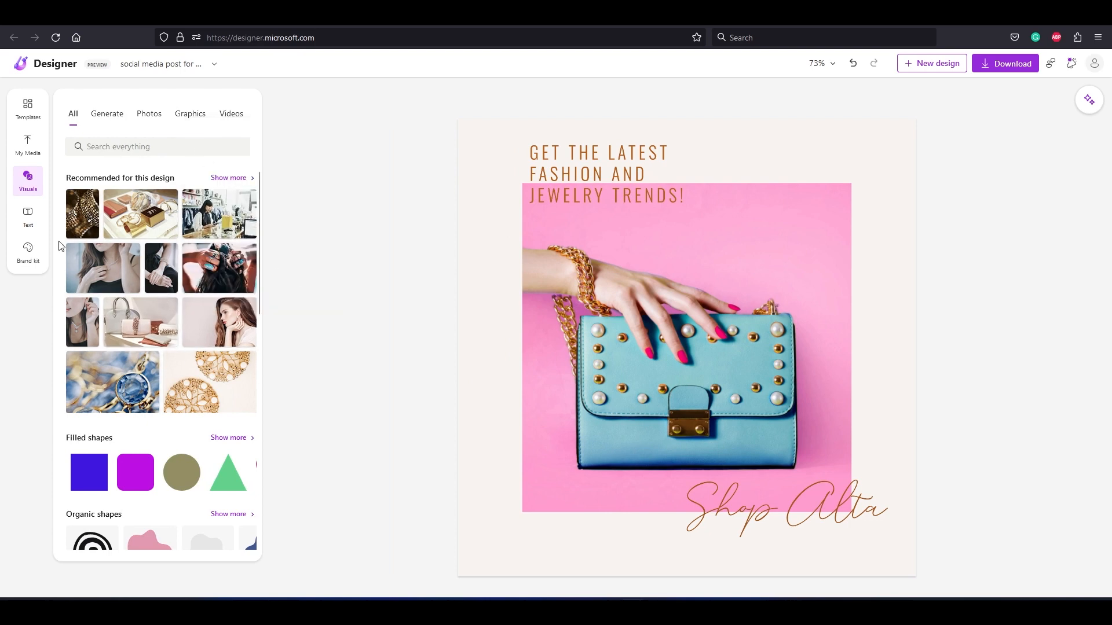
left_click(27, 183)
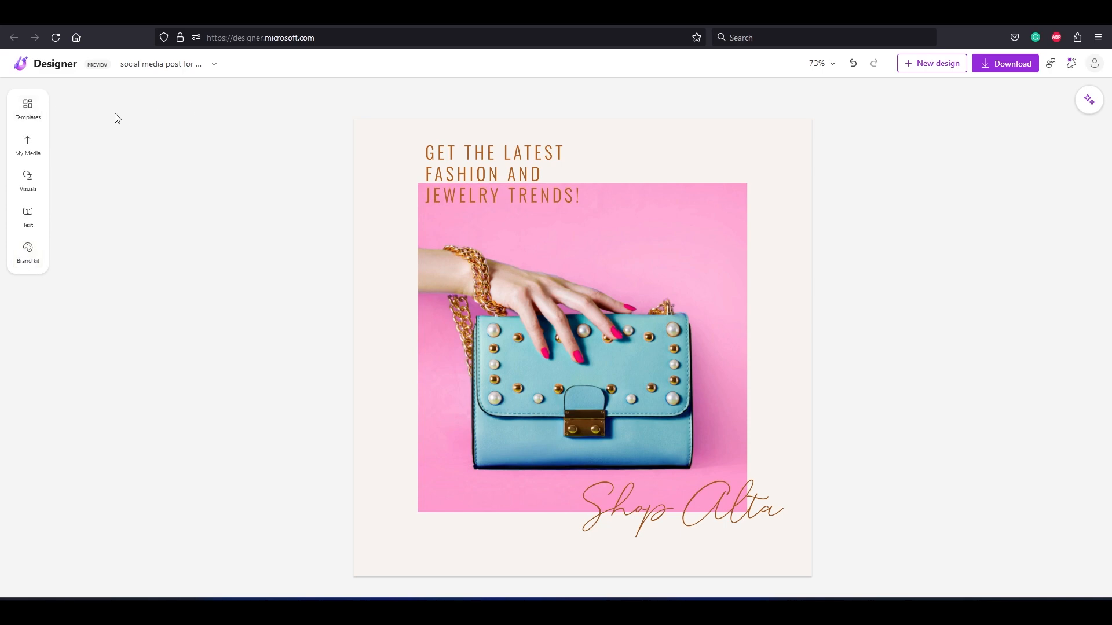
left_click(35, 111)
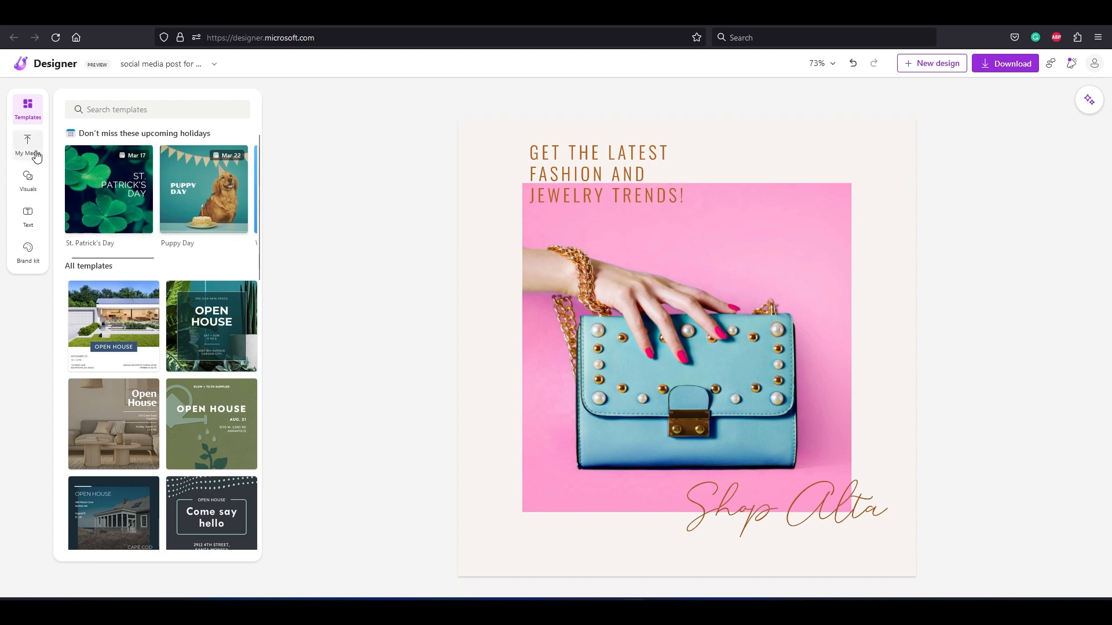
left_click(31, 154)
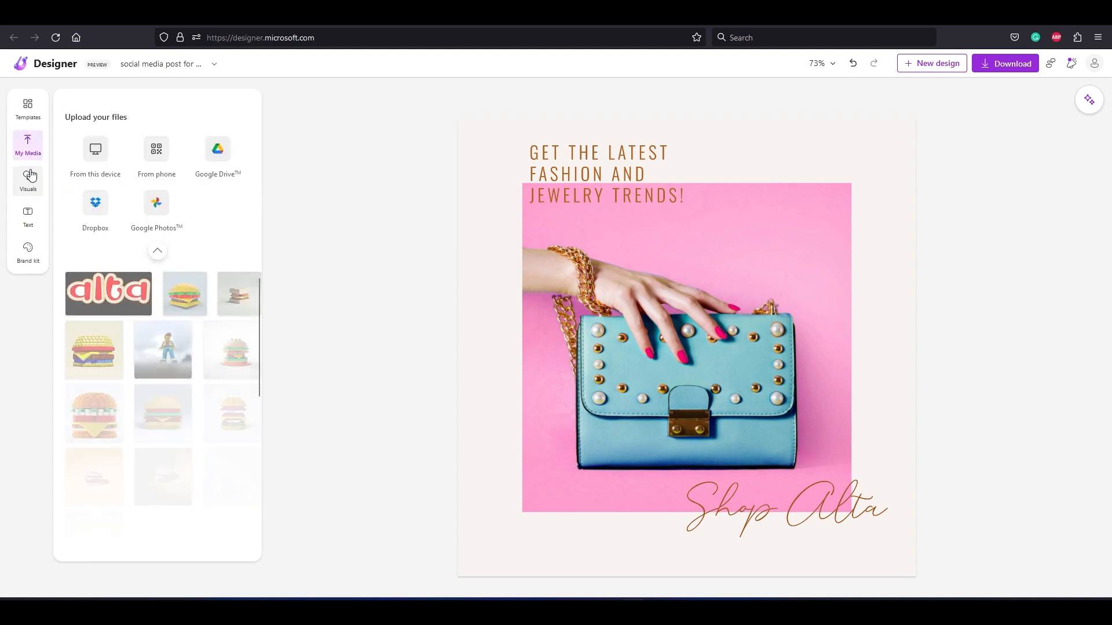
left_click(29, 191)
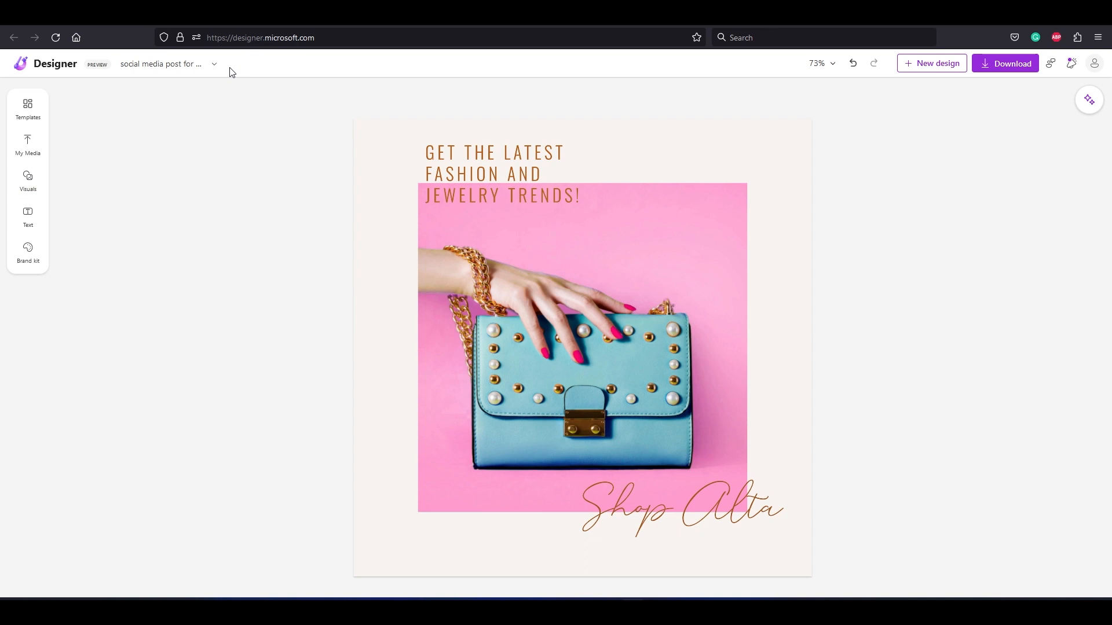
left_click(200, 68)
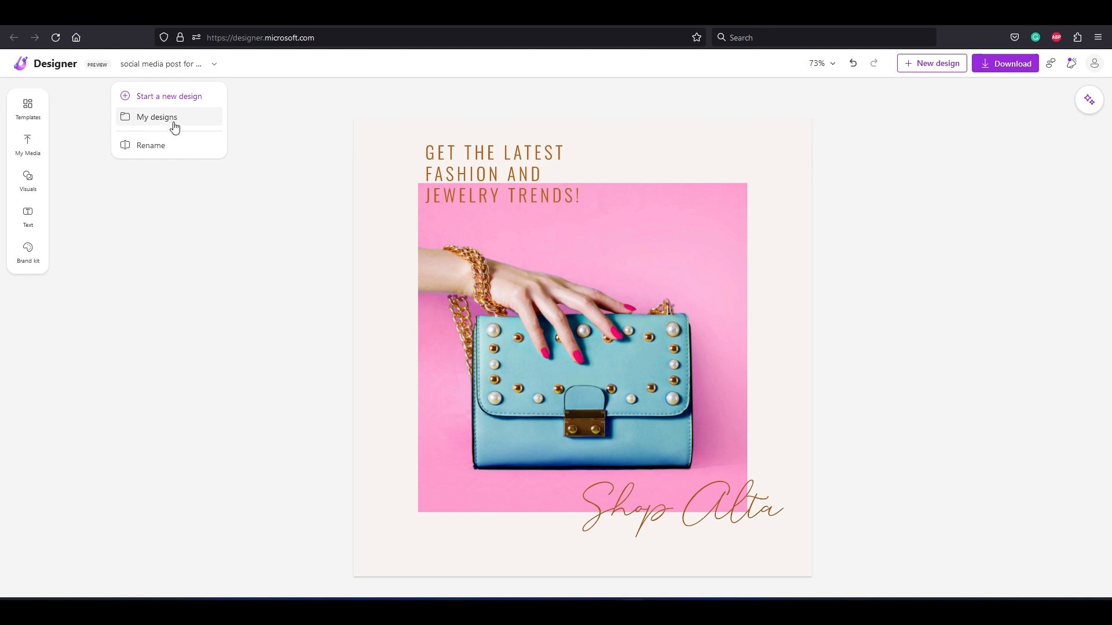
left_click(203, 96)
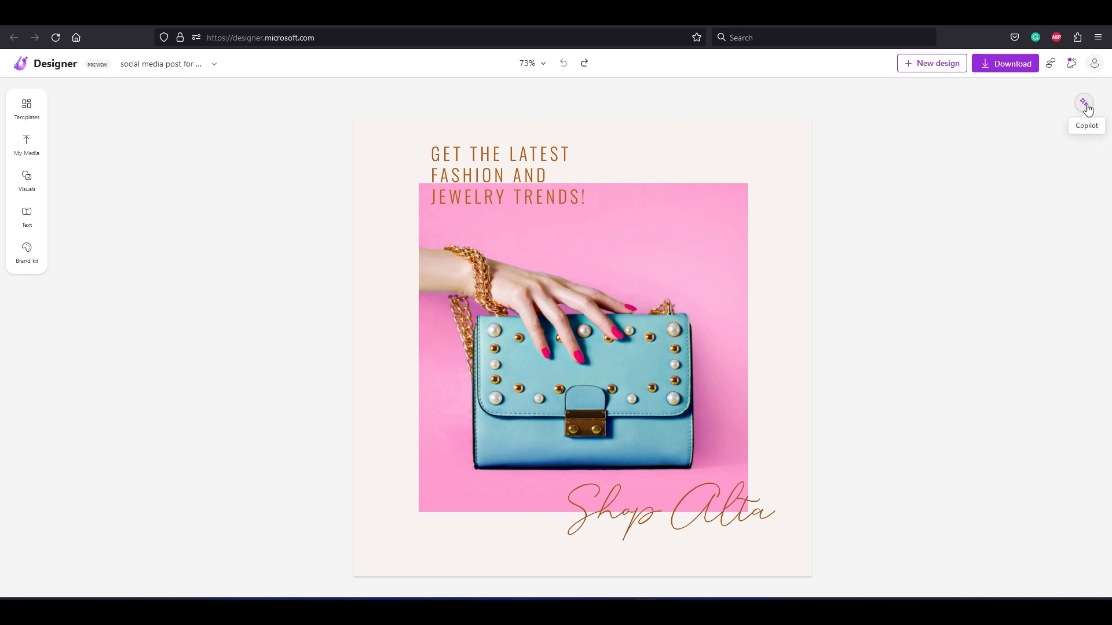
Step: Review the alternative layouts Copilot suggests for the Shop Alta post, and close the suggestions
left_click(1085, 104)
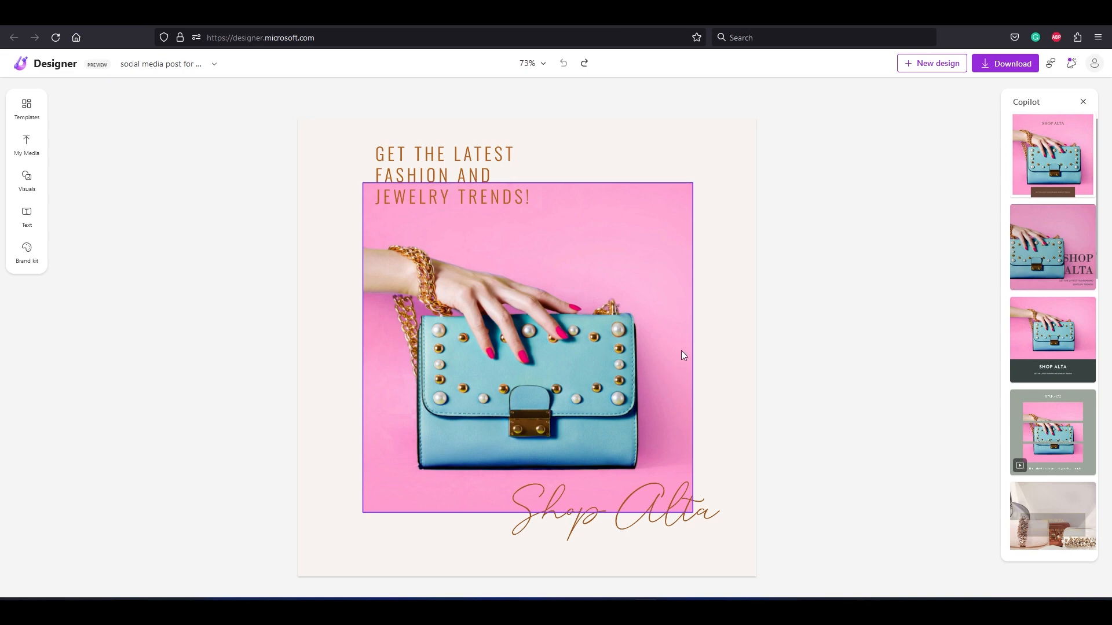
scroll(1040, 342, "down", 5)
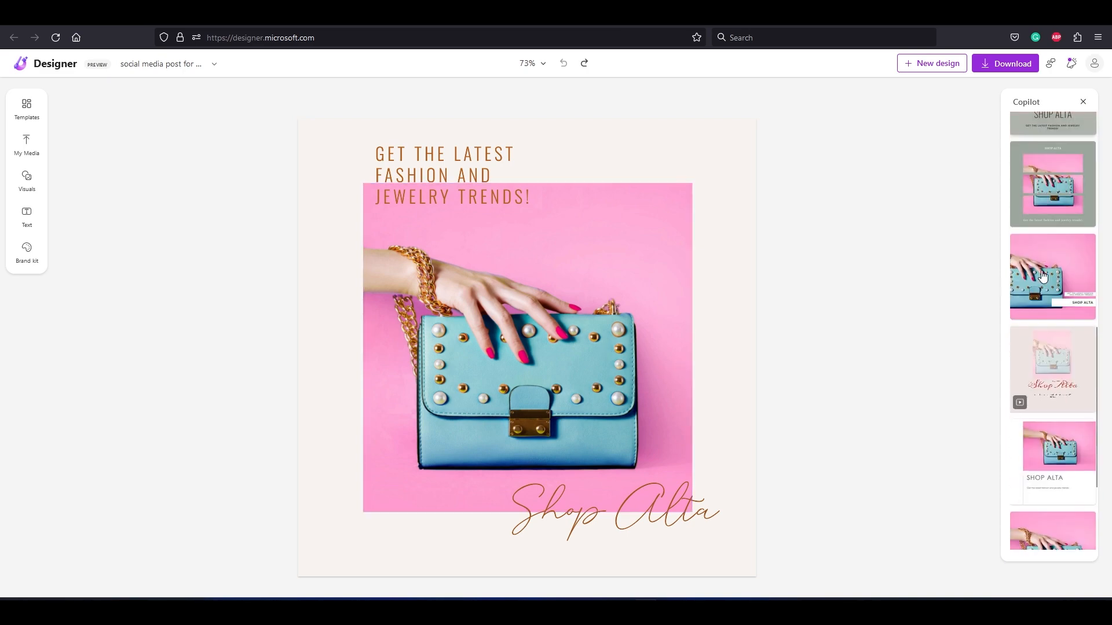
scroll(1042, 364, "down", 3)
scroll(1045, 371, "up", 9)
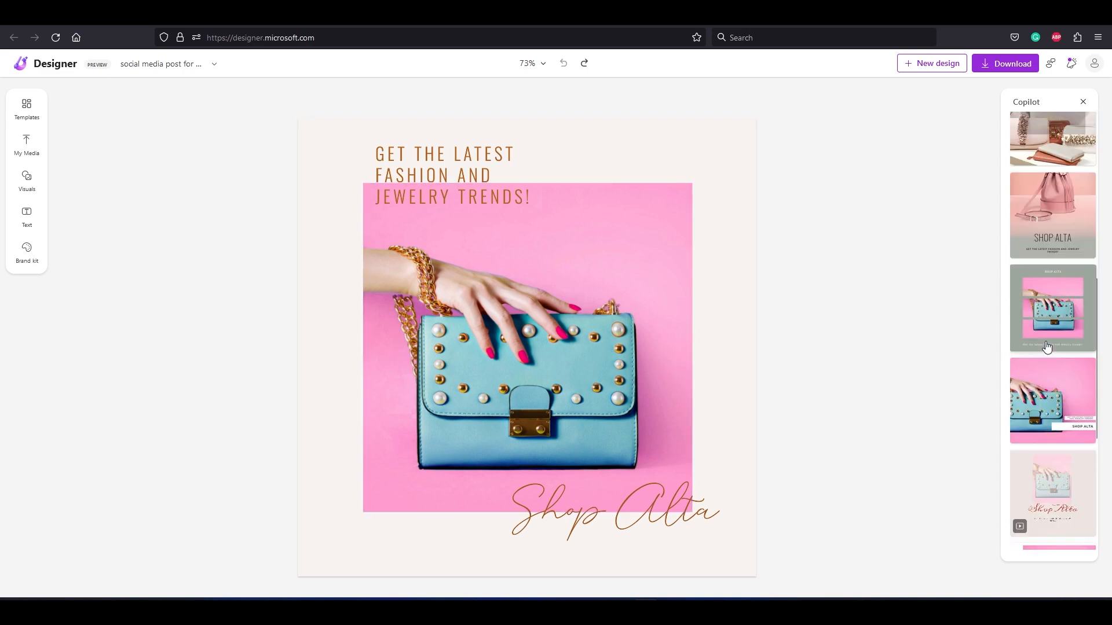
scroll(1057, 277, "up", 1)
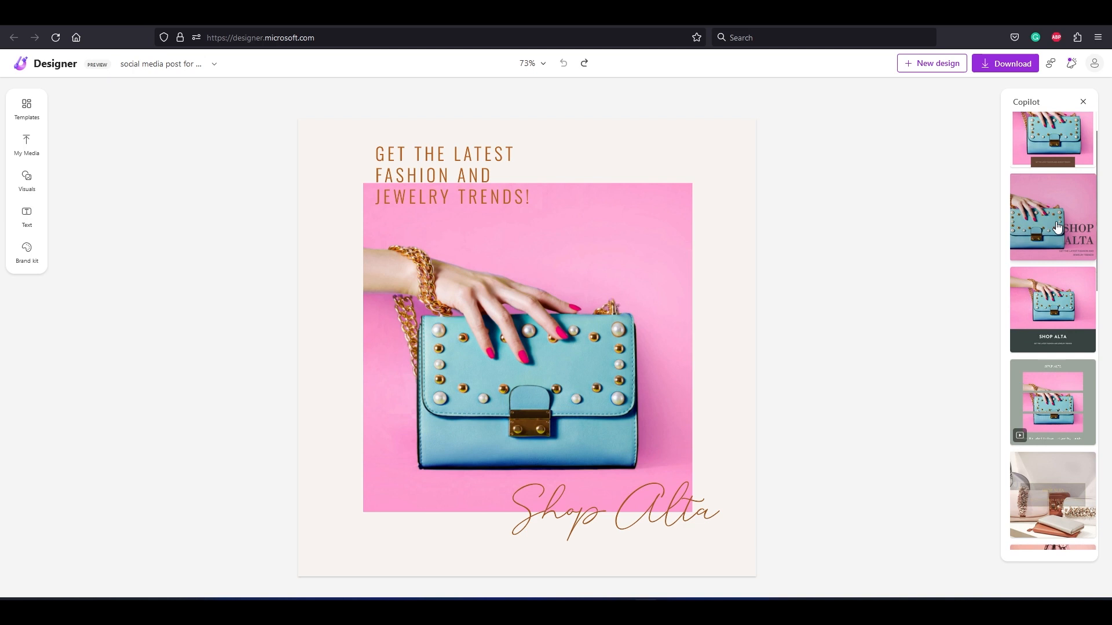
left_click(1082, 105)
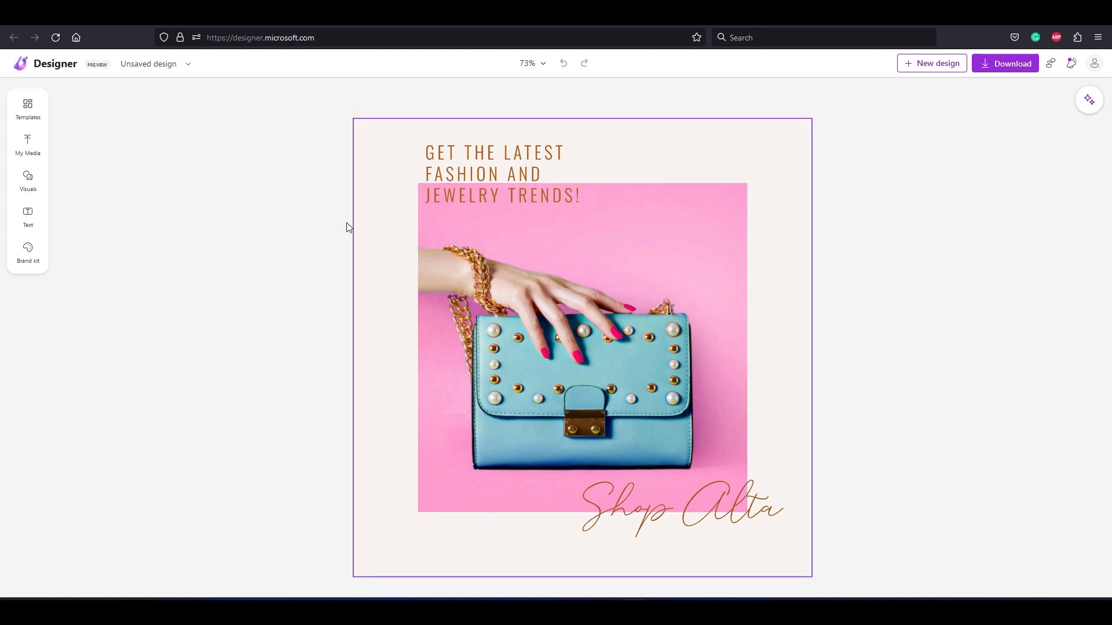
Step: View the list of saved designs and return to the fashion post
left_click(502, 154)
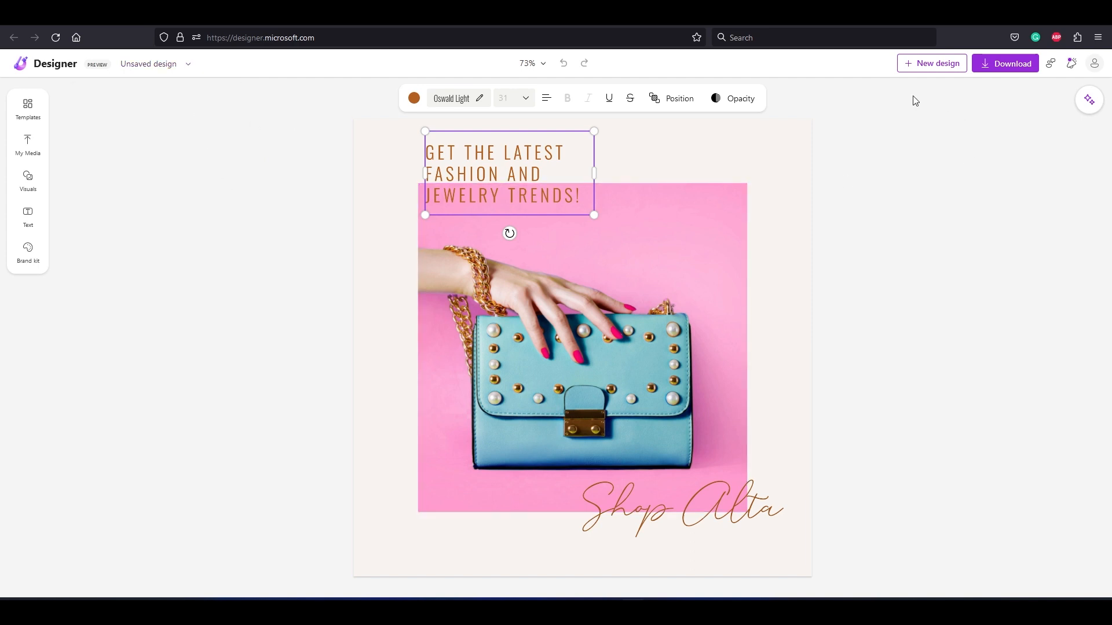
left_click(189, 65)
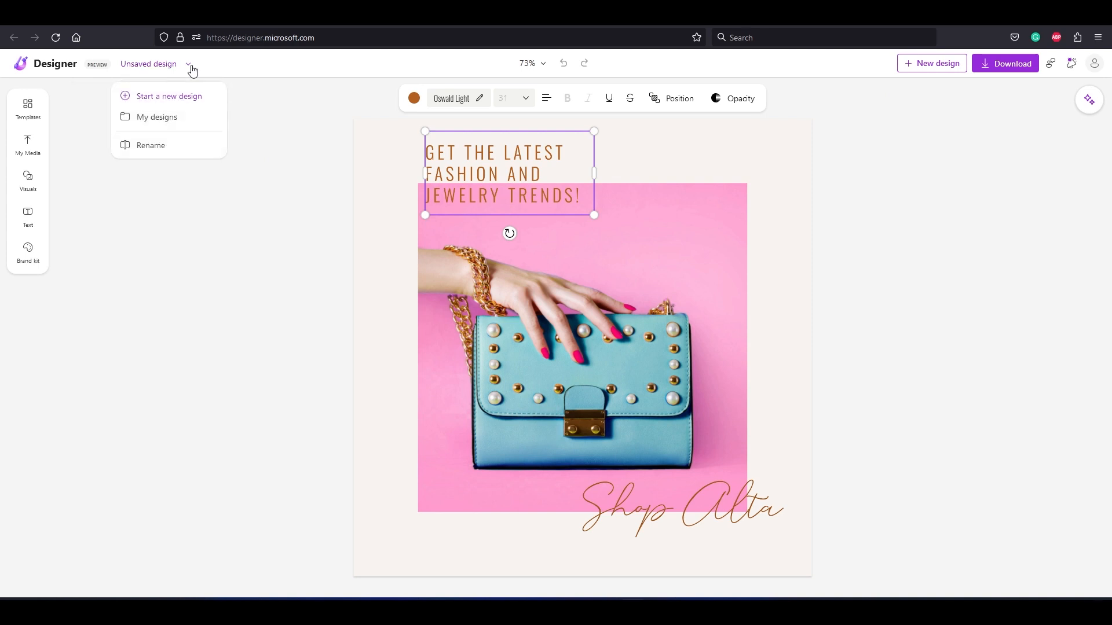
left_click(180, 121)
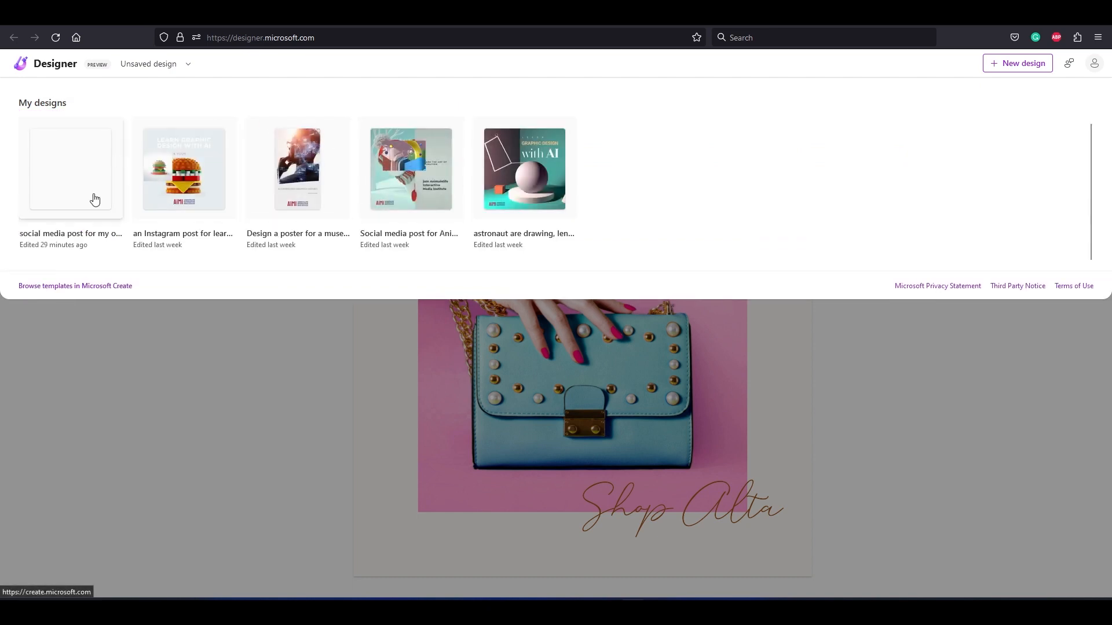
left_click(952, 403)
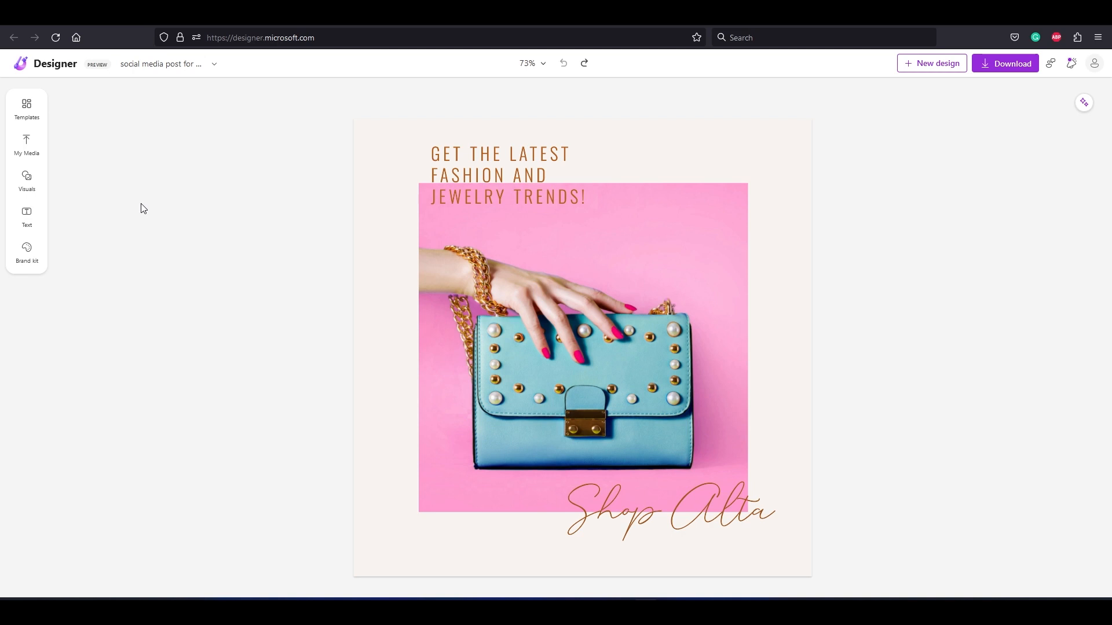
Step: Delete the old Alta logo from the uploaded media
left_click(33, 154)
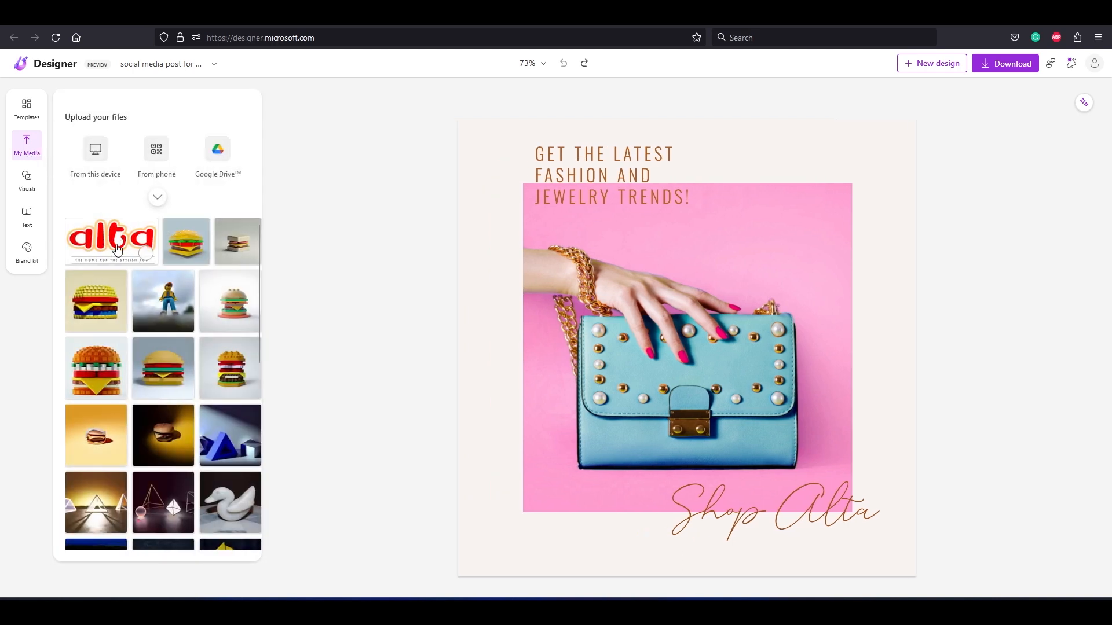
left_click(145, 254)
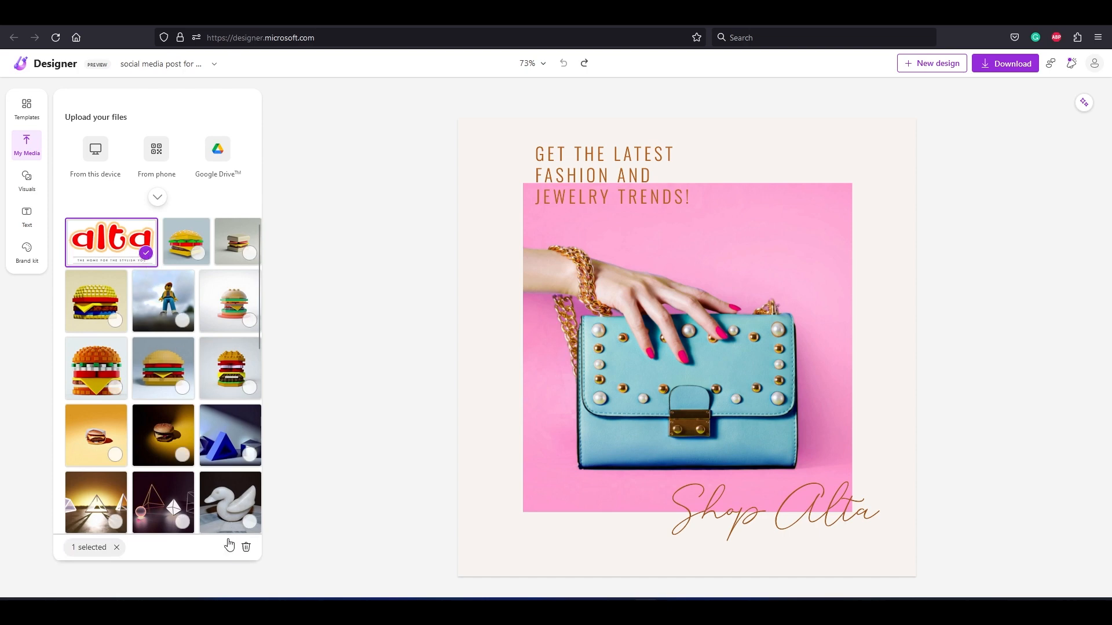
left_click(246, 550)
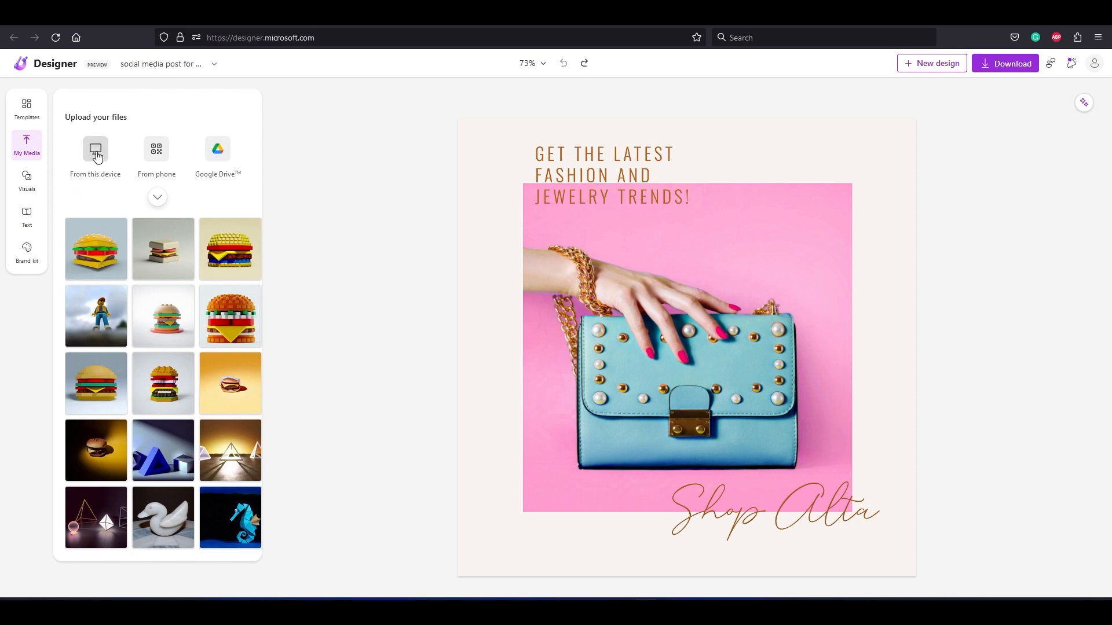
Step: Upload logo.png from the computer's Desktop folder and show the additional upload sources
left_click(96, 152)
left_click(499, 232)
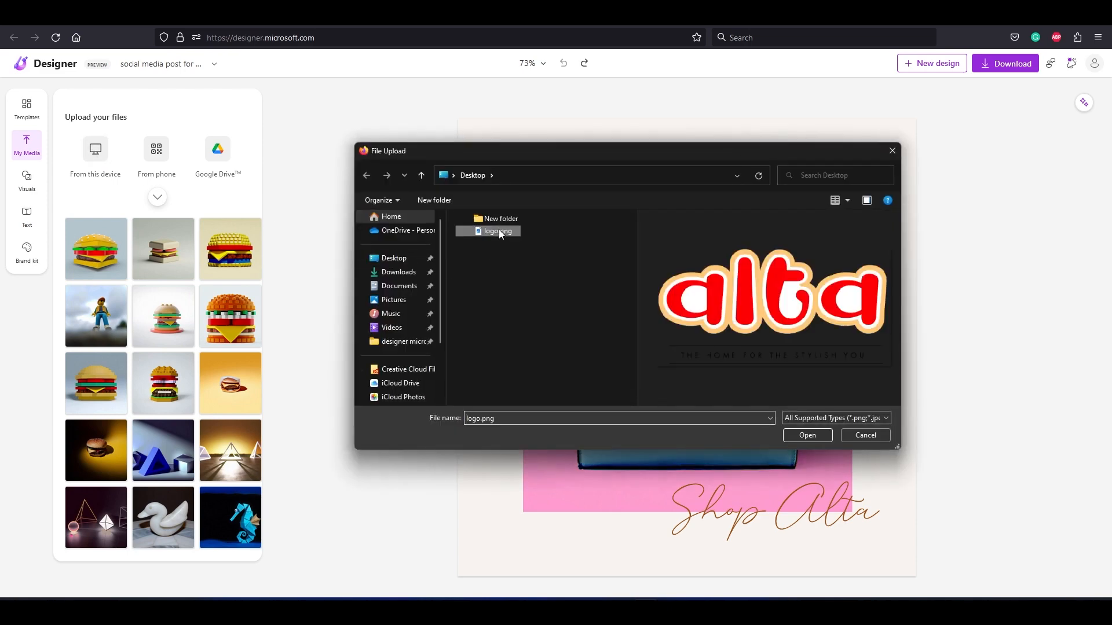
left_click(807, 435)
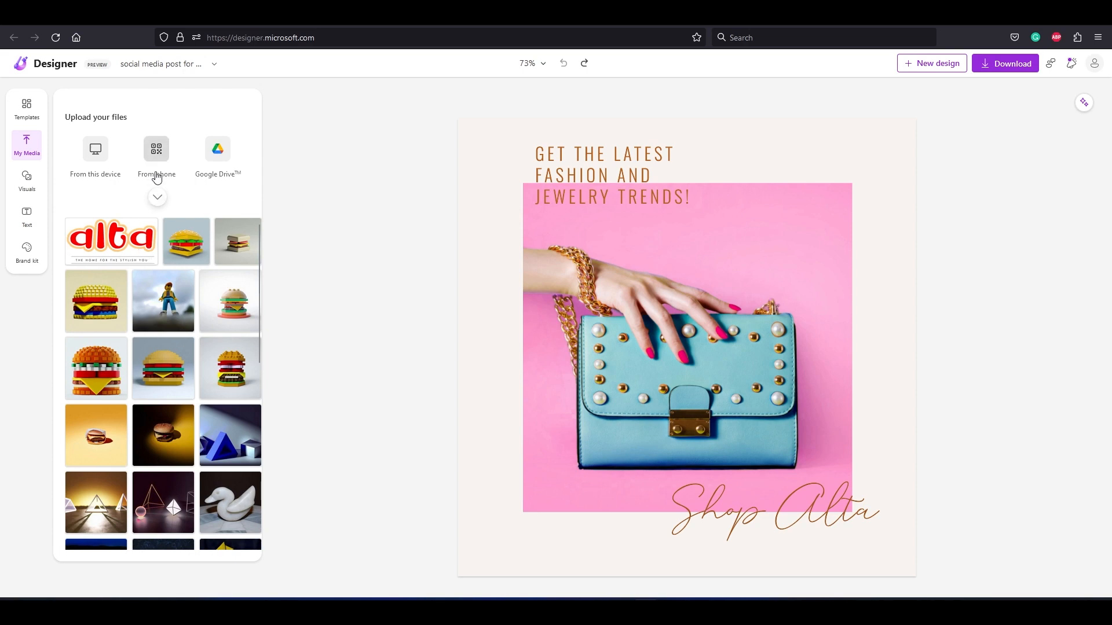
left_click(156, 197)
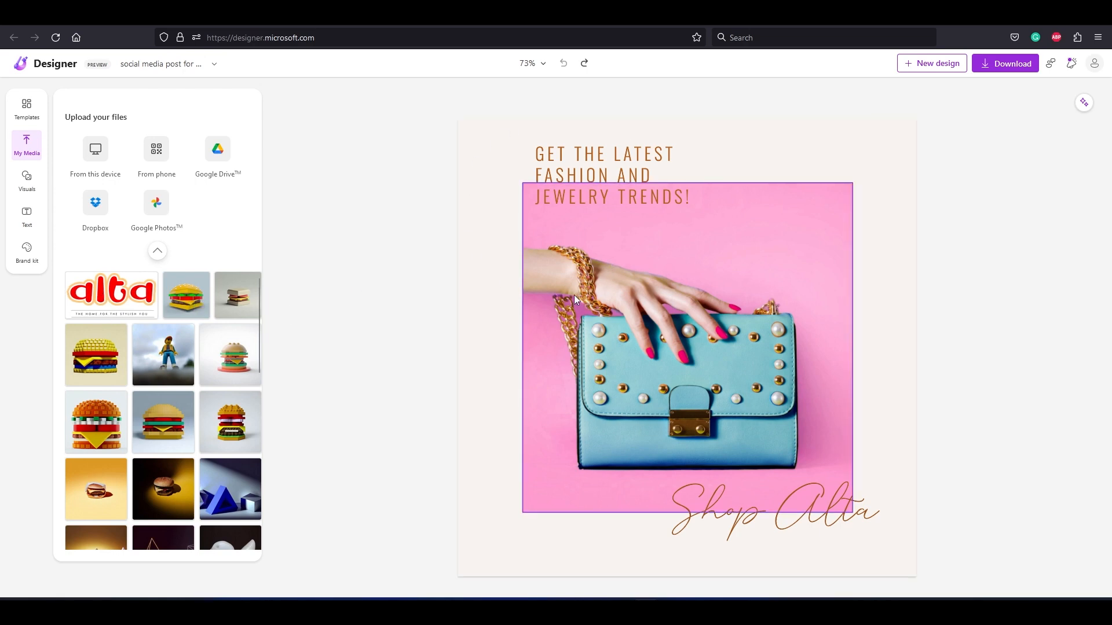
Step: Add the uploaded Alta logo to the design, shrink it, and place it in the lower-left corner of the post
left_click(99, 299)
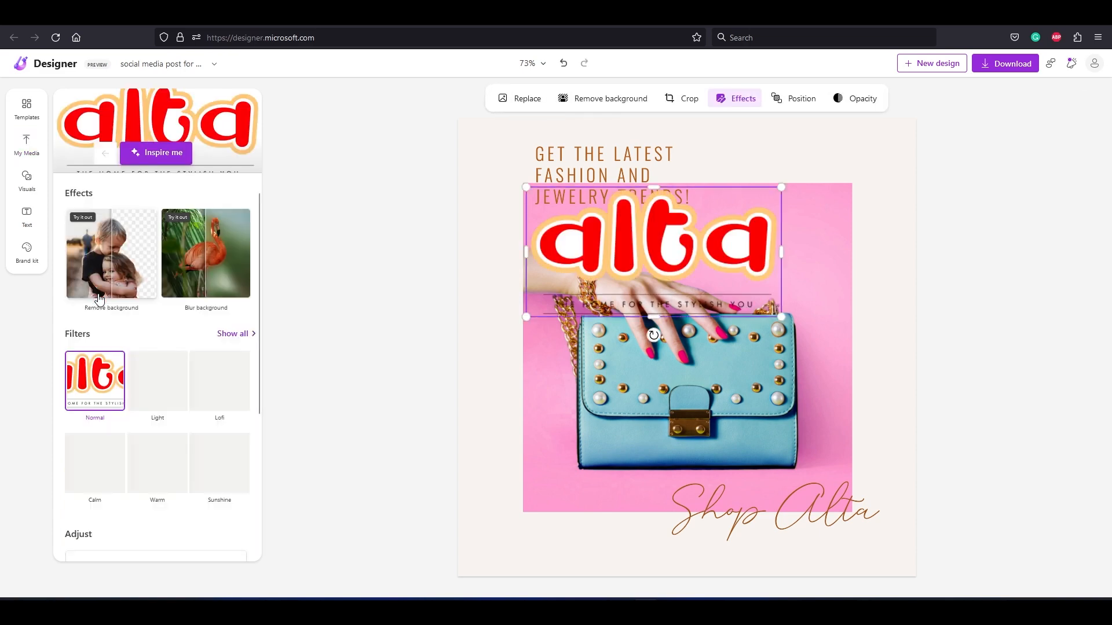
key("Delete")
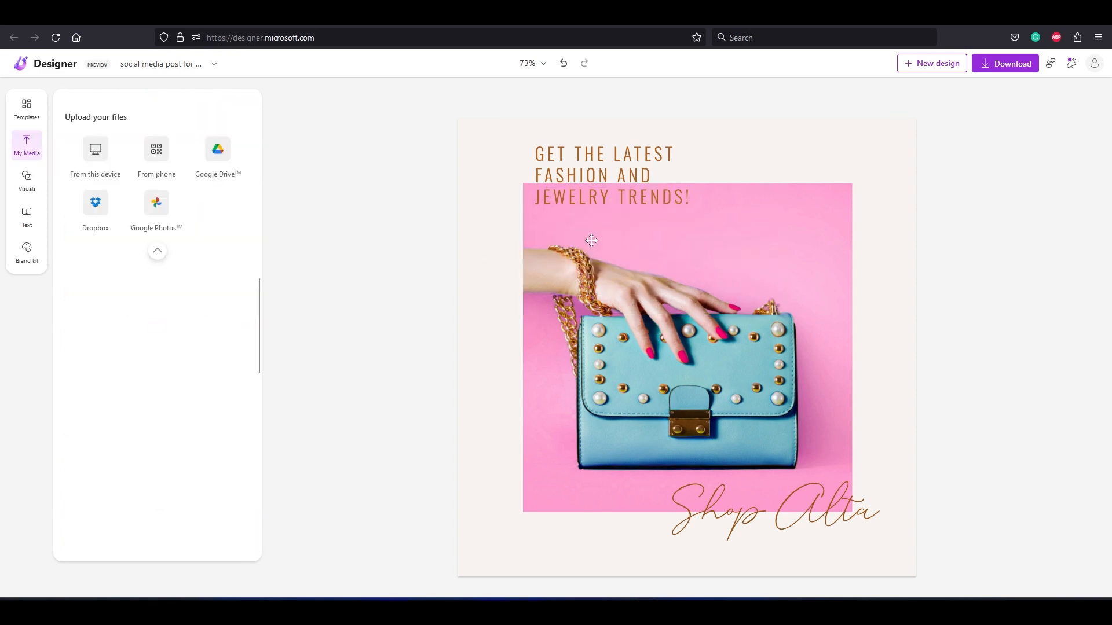
left_click_drag(97, 293, 620, 229)
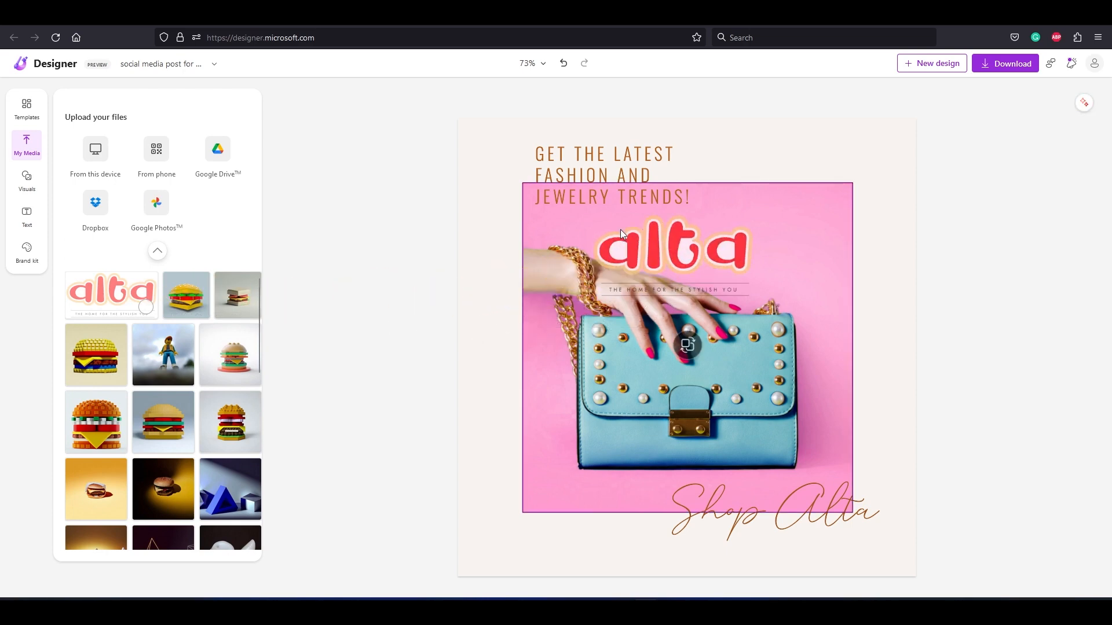
left_click_drag(726, 257, 641, 406)
left_click_drag(758, 361, 515, 542)
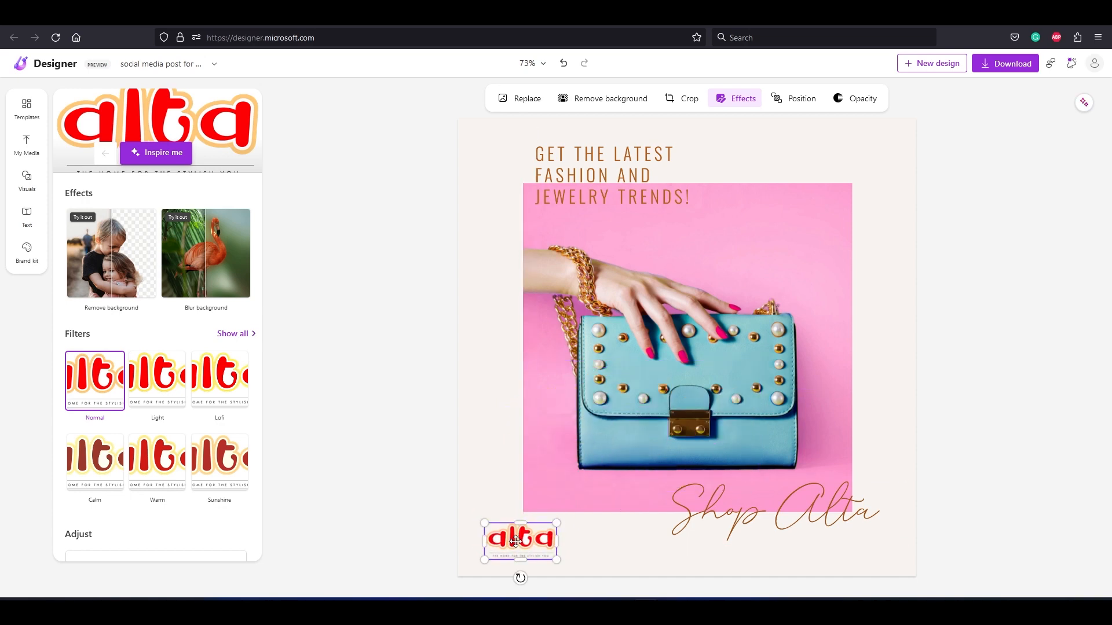
Step: Move the handbag photo up and slightly left, close to the upper edge of the post
left_click(878, 371)
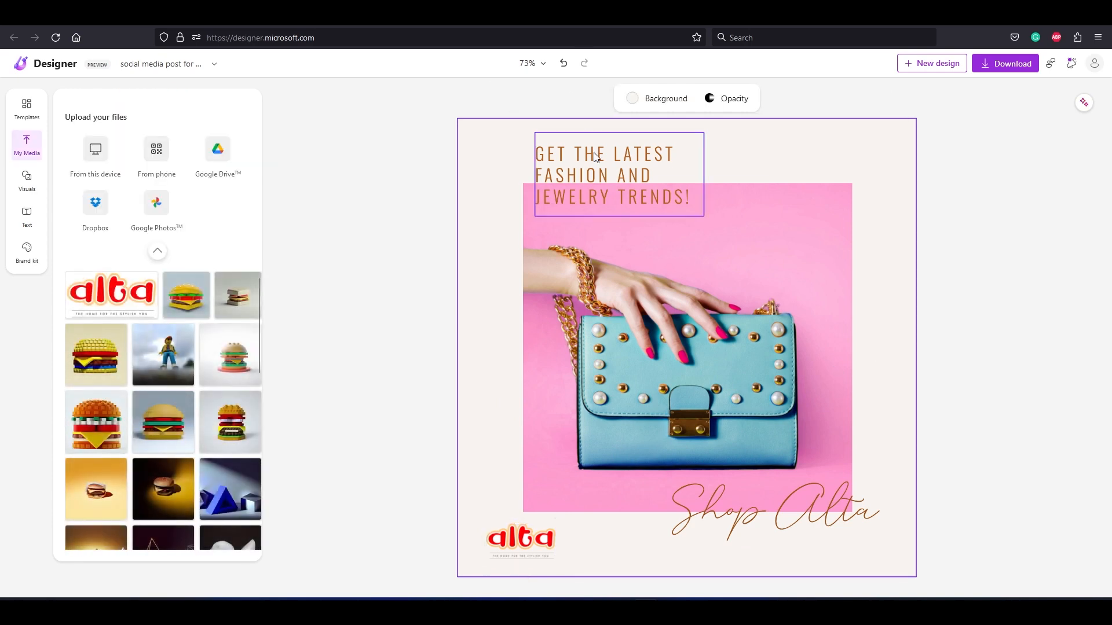
left_click(762, 227)
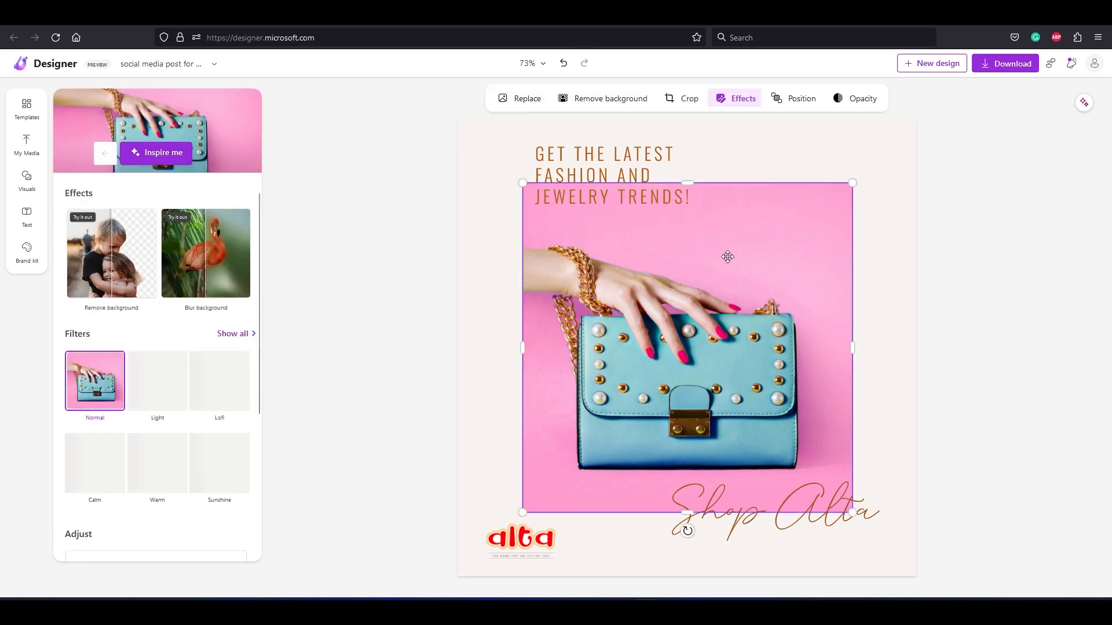
left_click_drag(732, 248, 722, 204)
Step: Place the headline over the photo's upper-right area and shift the Shop Alta text up and left onto the photo's lower edge
left_click_drag(599, 151, 715, 164)
left_click(695, 505)
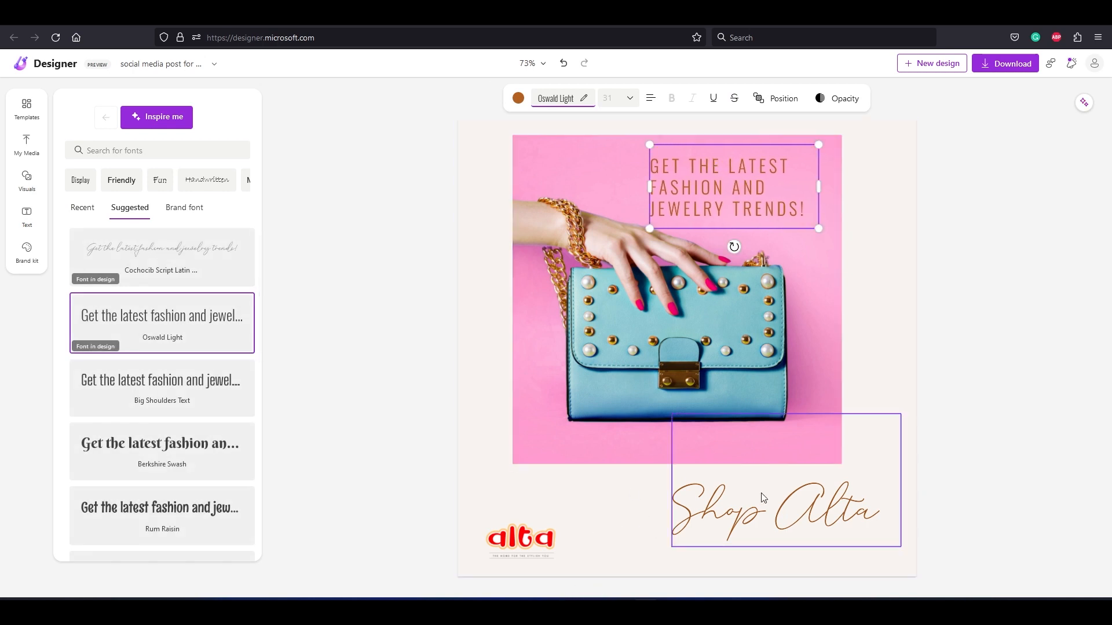
left_click_drag(695, 504, 660, 471)
Step: Change the Shop Alta text to read "Shop now at"
left_click(695, 463)
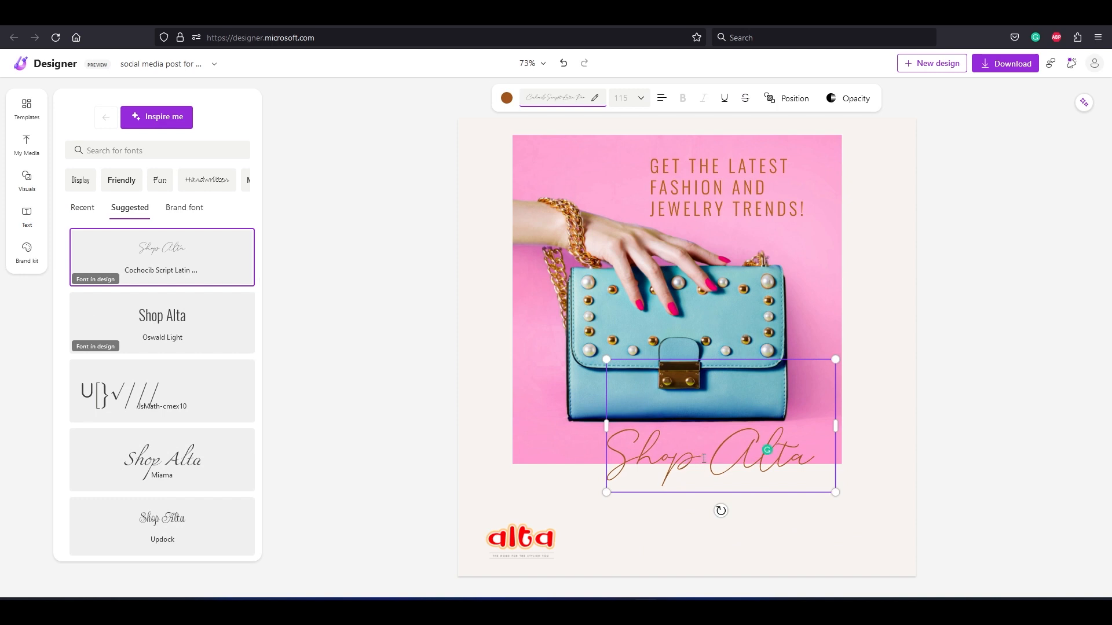
double_click(674, 459)
left_click(708, 453)
type("at")
key("BackSpace")
key("BackSpace")
type("now ")
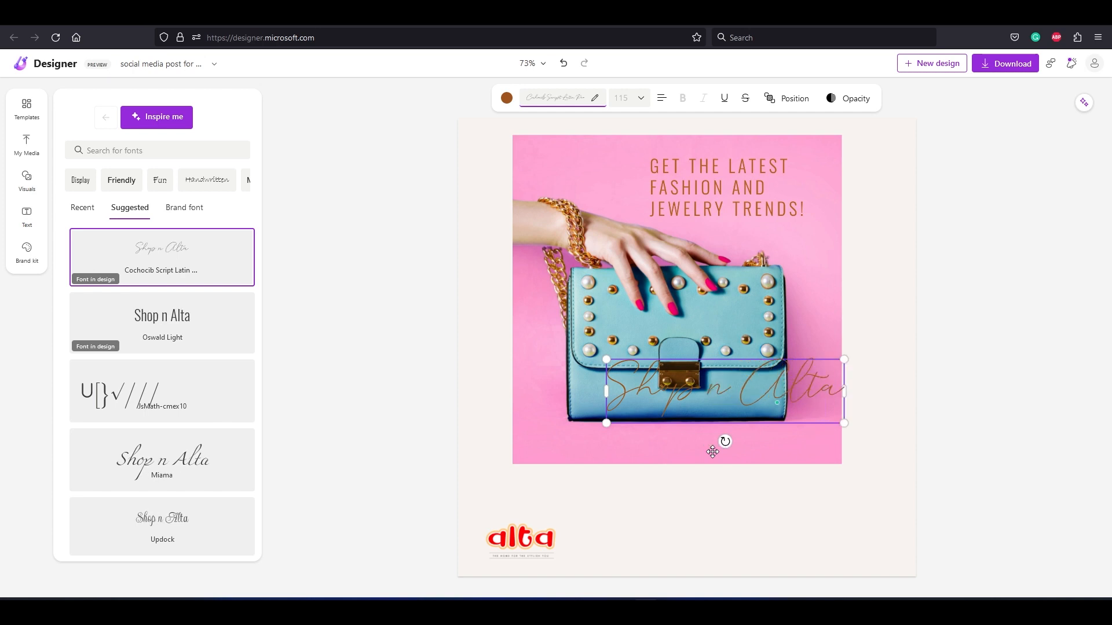
type("at")
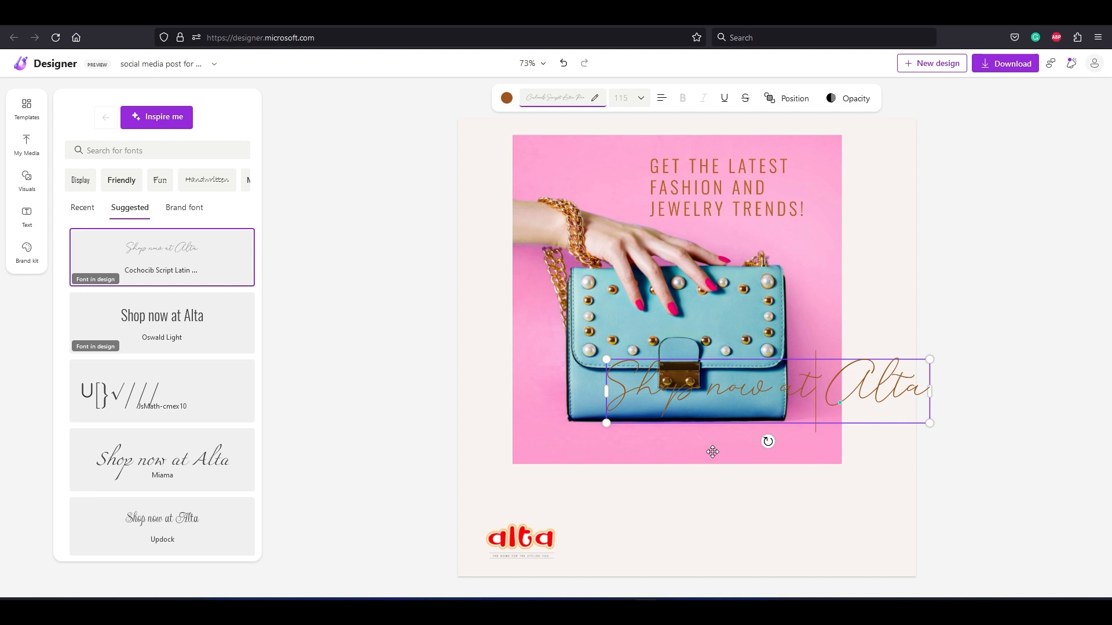
key("shift+End")
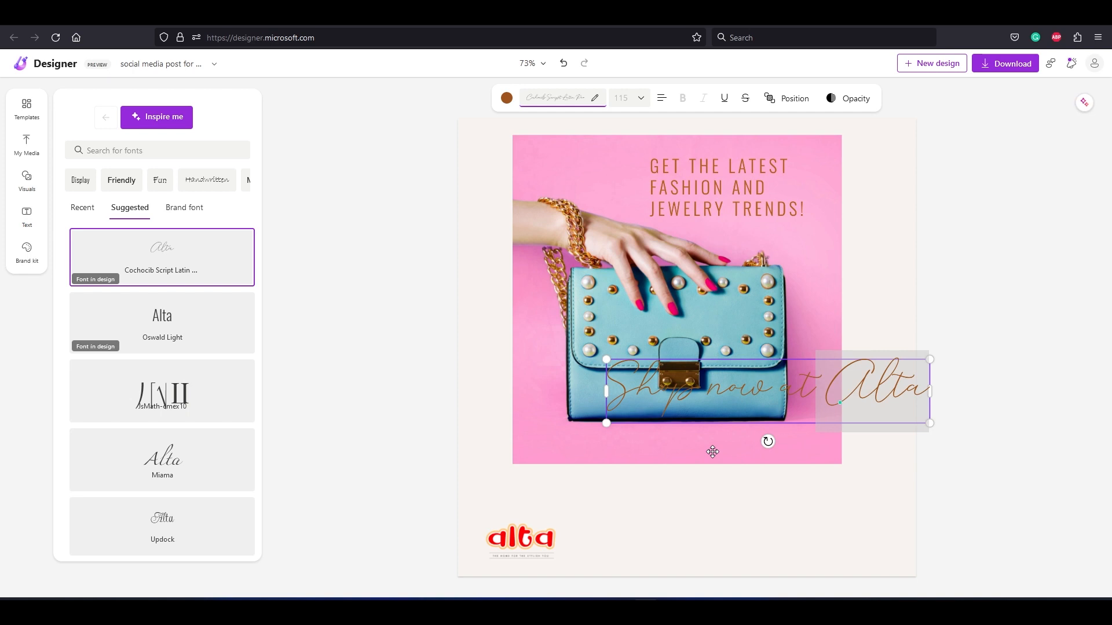
key("BackSpace")
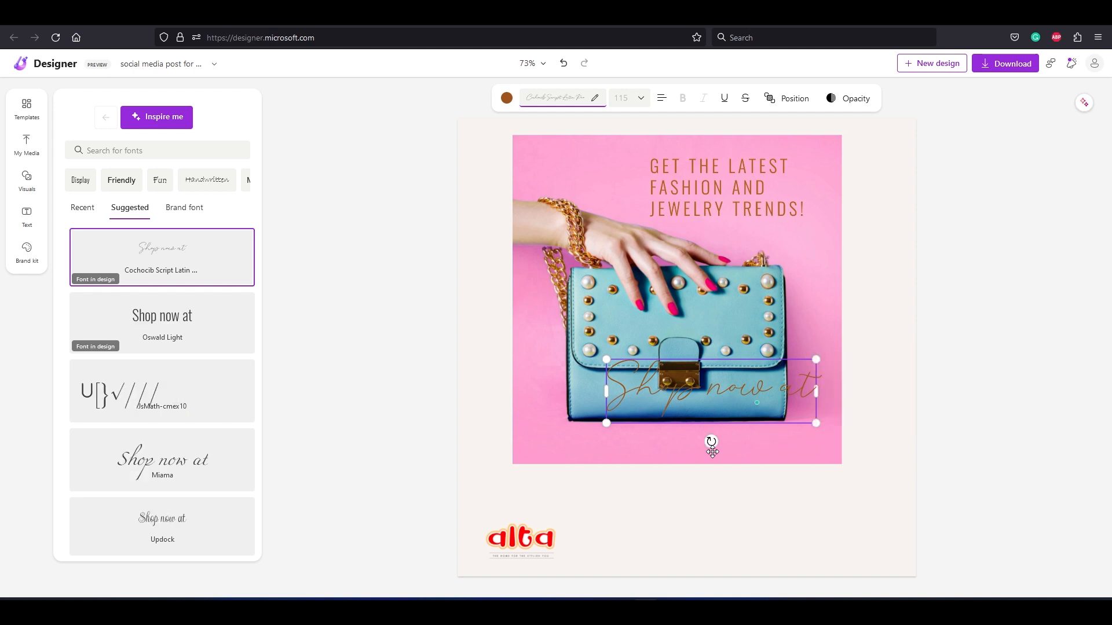
Step: Move the "Shop now at" text down onto the photo's lower edge and enlarge it to size 142, undoing the oversized last resize
left_click_drag(712, 452, 679, 435)
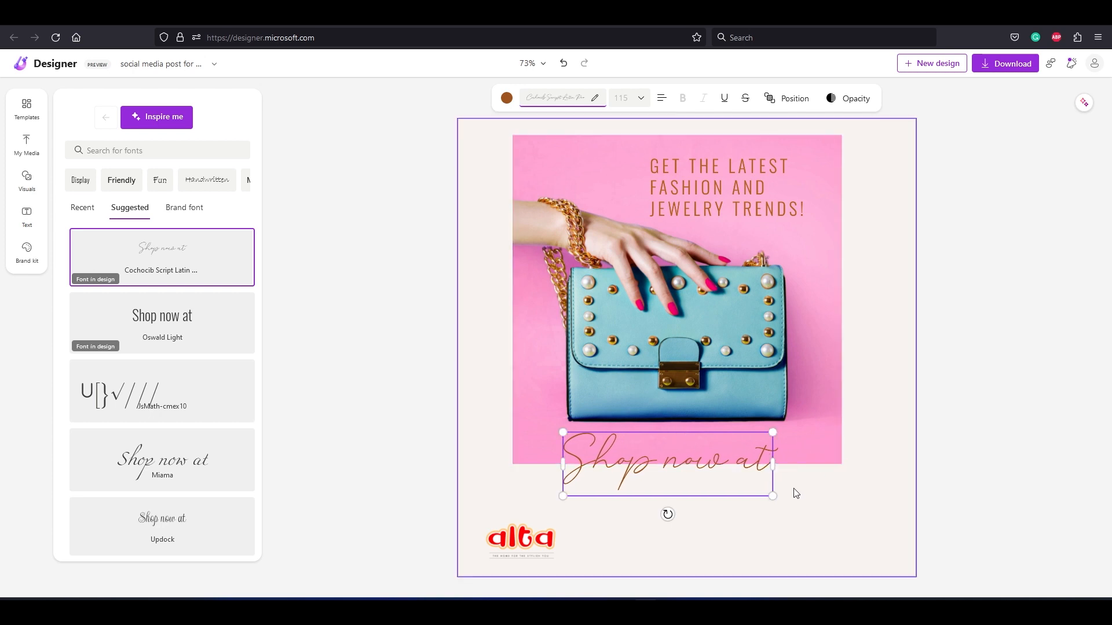
left_click_drag(774, 494, 822, 515)
left_click_drag(710, 443, 690, 435)
left_click_drag(800, 426, 842, 413)
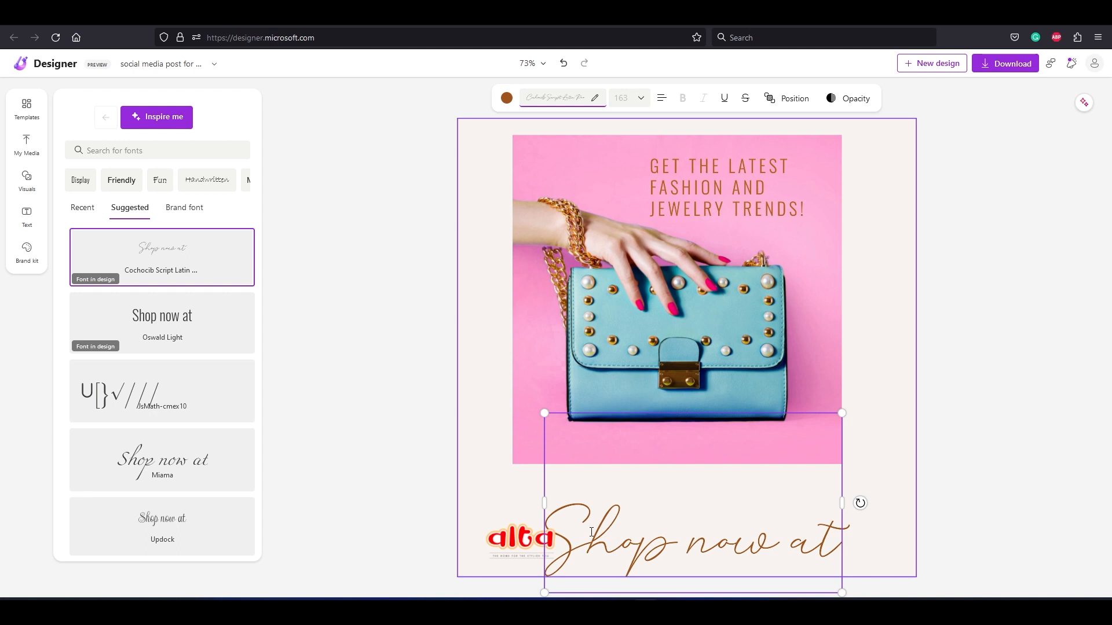
key("ctrl+z")
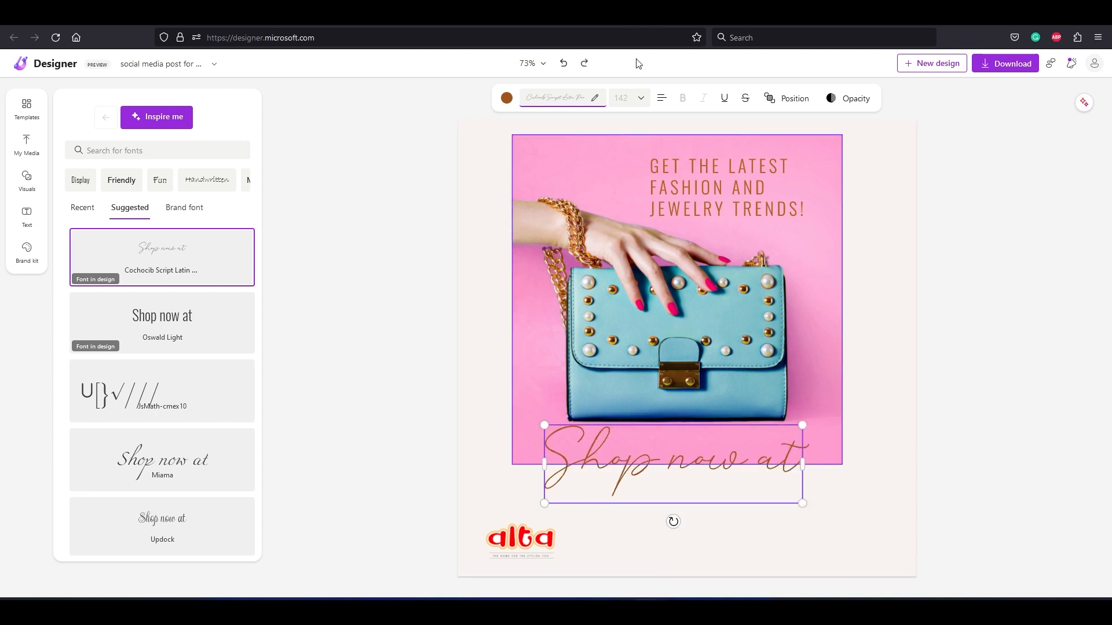
Step: Set the "Shop now at" text size to 180 and position it across the photo's lower edge
left_click(641, 98)
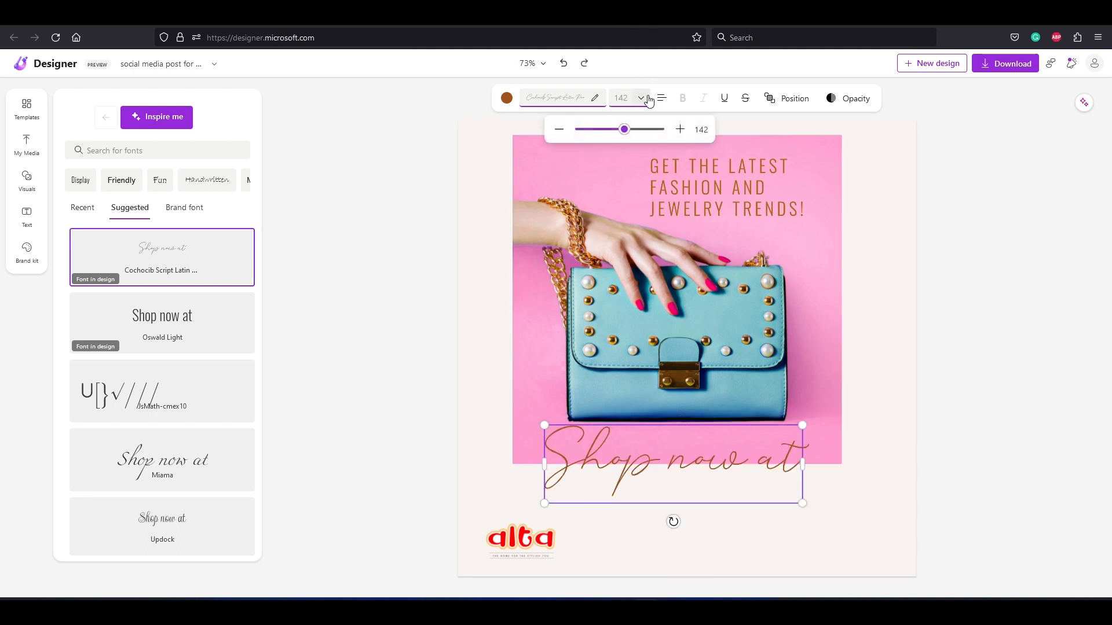
left_click(680, 130)
left_click(681, 129)
left_click(680, 129)
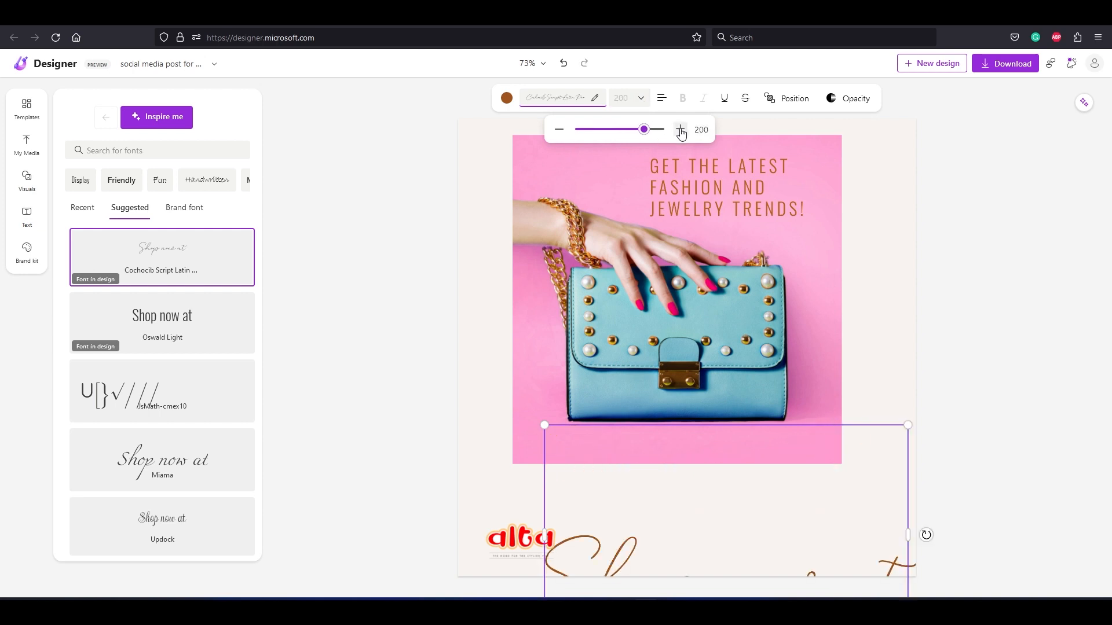
left_click(559, 129)
left_click(559, 129)
left_click_drag(784, 426, 741, 417)
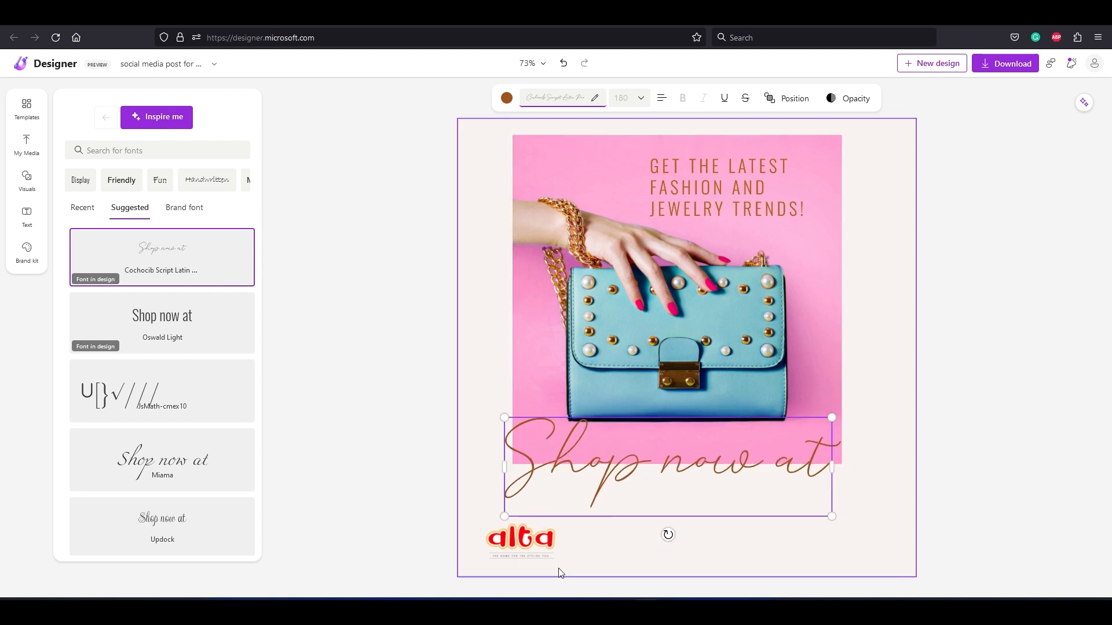
Step: Move the Alta logo to the centre beneath the "Shop now at" text and enlarge it slightly
left_click_drag(533, 547, 685, 531)
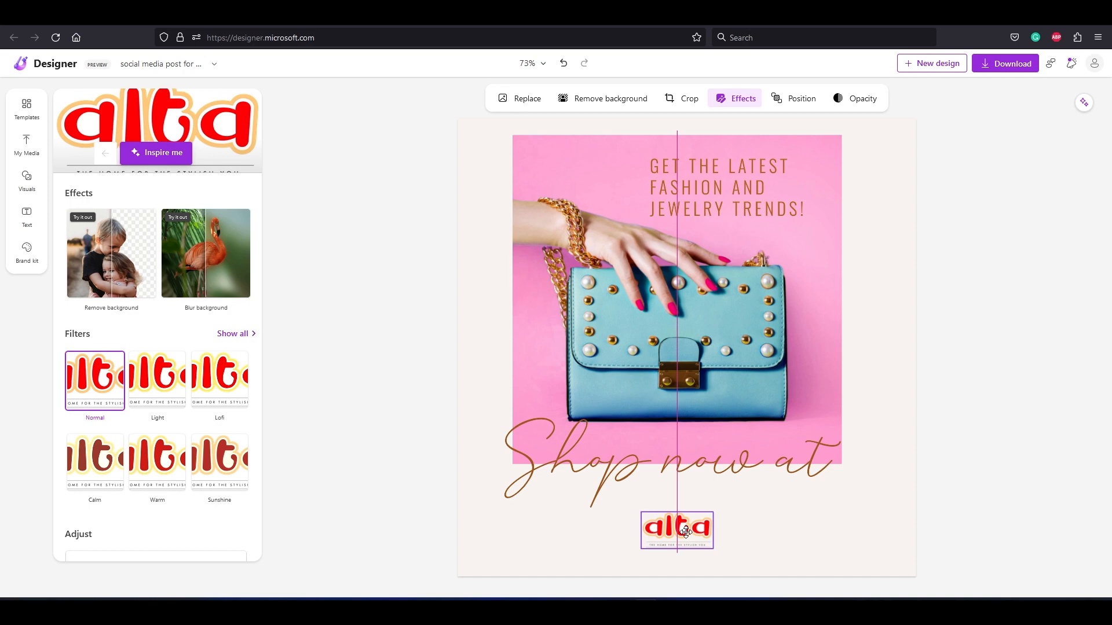
left_click_drag(686, 532, 685, 532)
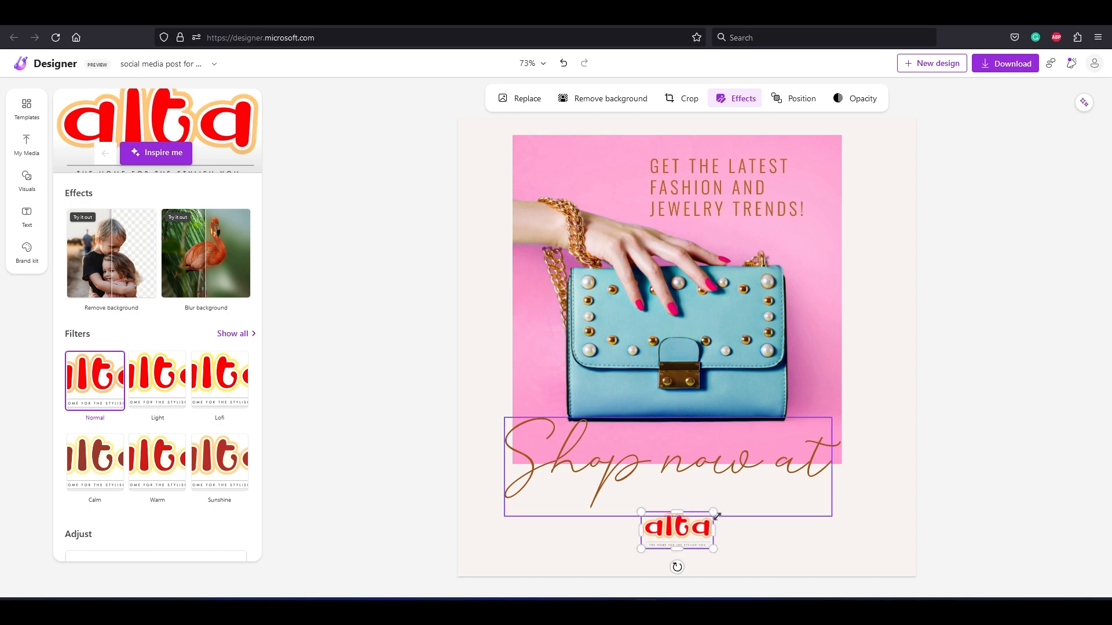
left_click_drag(716, 512, 679, 524)
Step: Nudge the "Shop now at" text slightly right and down so its left edge aligns with the photo's left edge
left_click(779, 504)
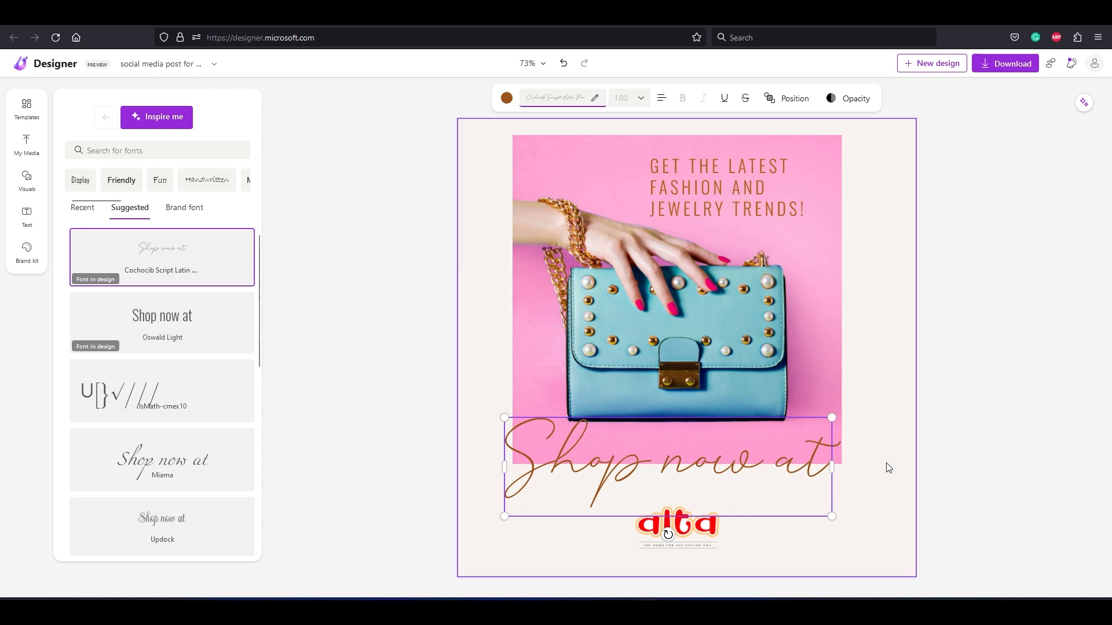
left_click_drag(693, 464, 701, 468)
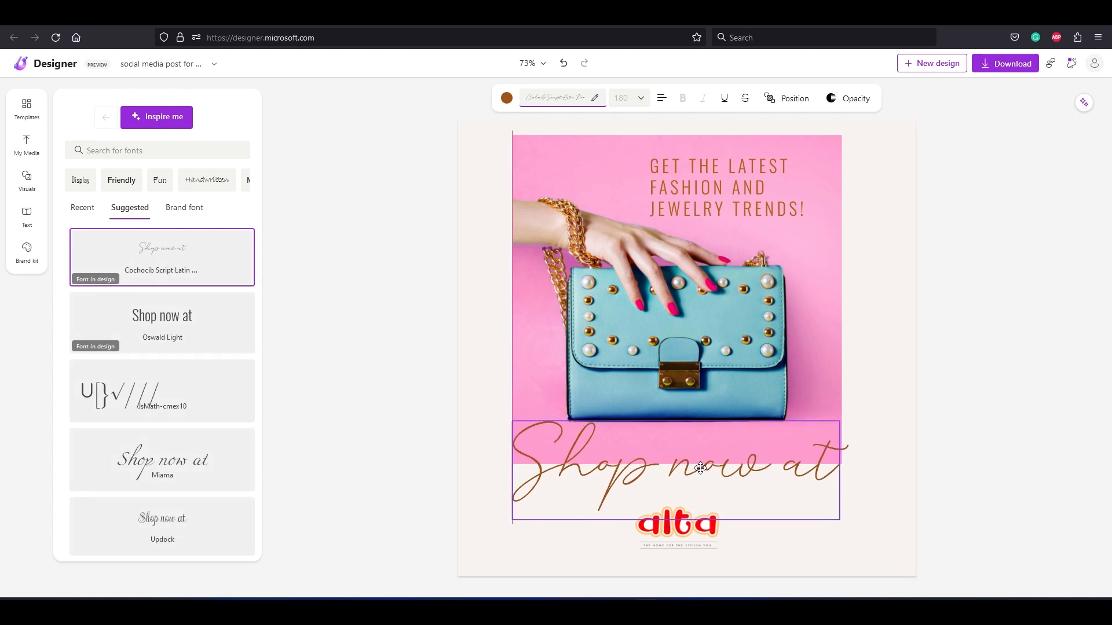
left_click_drag(701, 468, 700, 468)
left_click(908, 455)
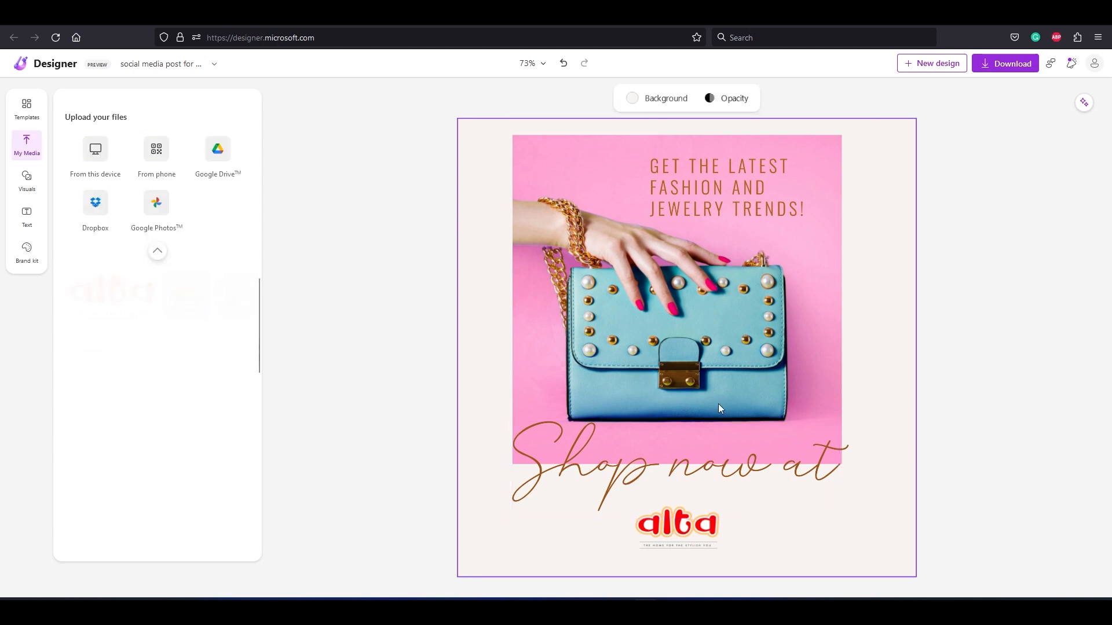
left_click(960, 321)
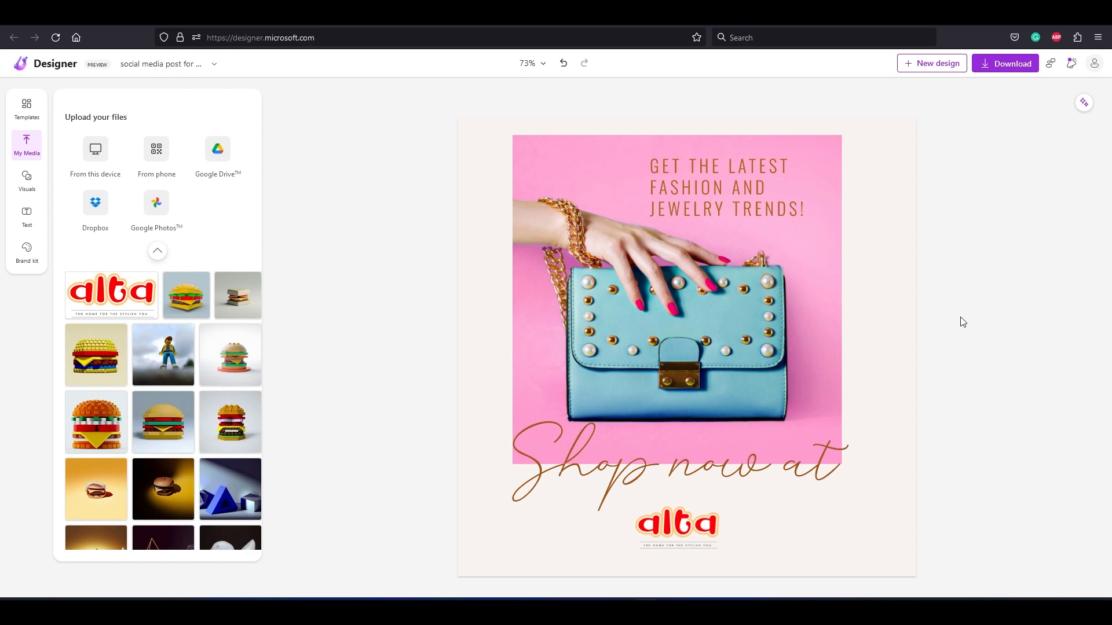
Step: Shift the handbag photo slightly right and up, and move the headline further right over the photo's upper-right area
left_click(740, 177)
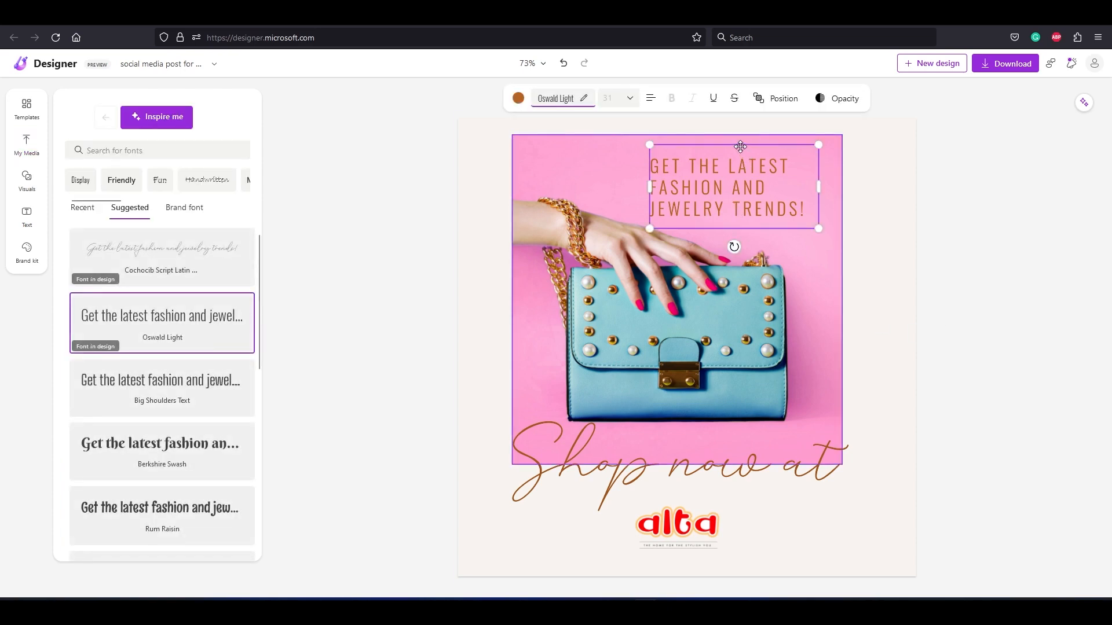
left_click_drag(740, 146, 749, 147)
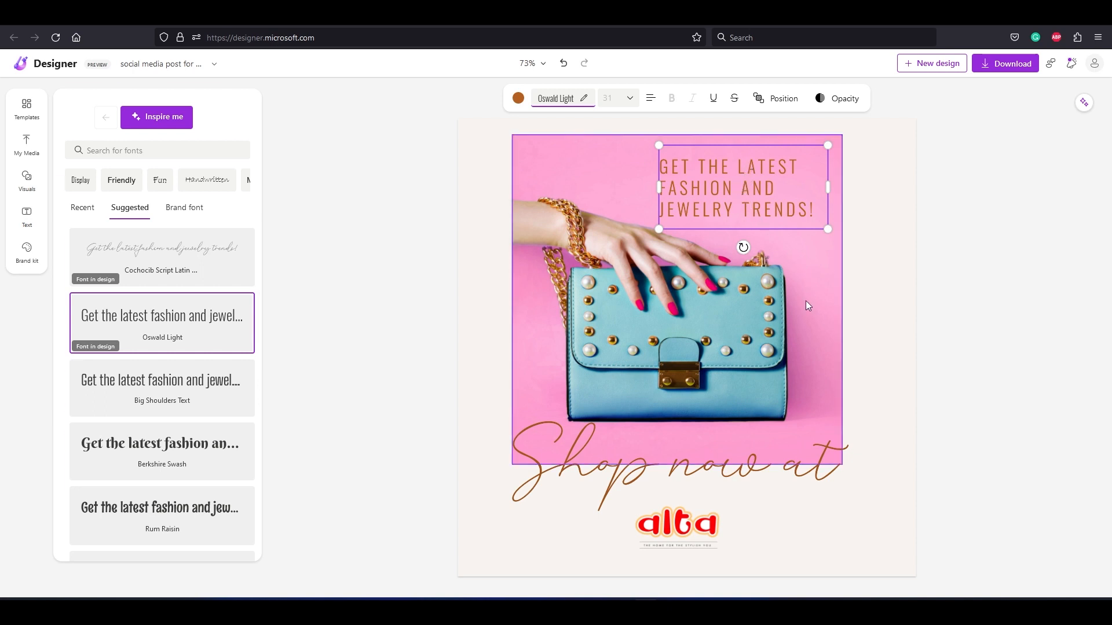
left_click(600, 191)
left_click_drag(604, 189, 613, 186)
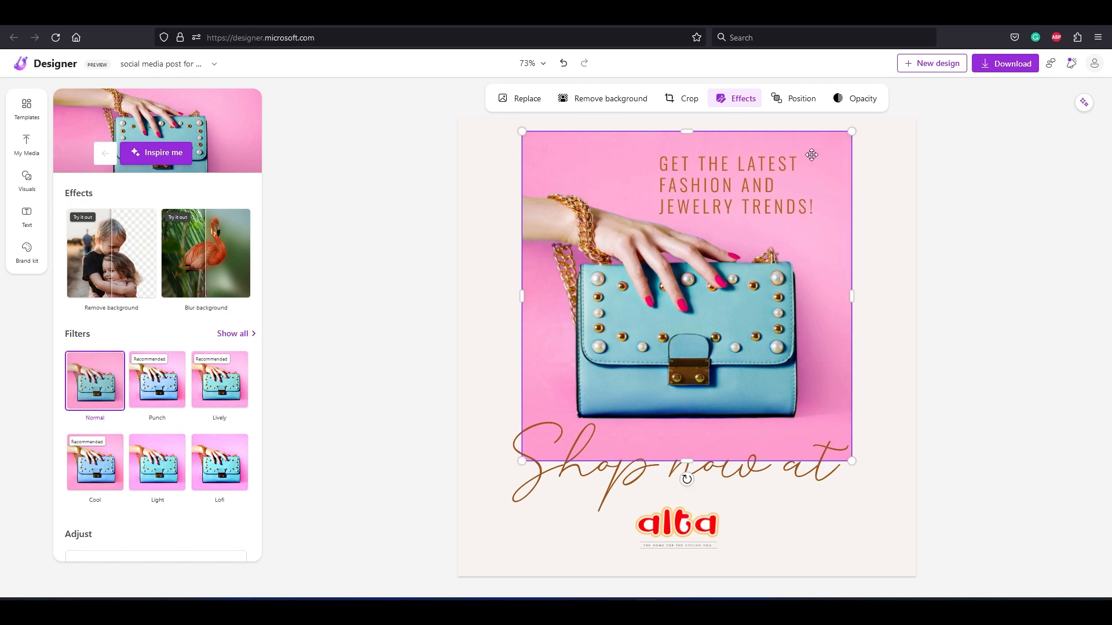
left_click(748, 163)
left_click_drag(748, 163, 761, 162)
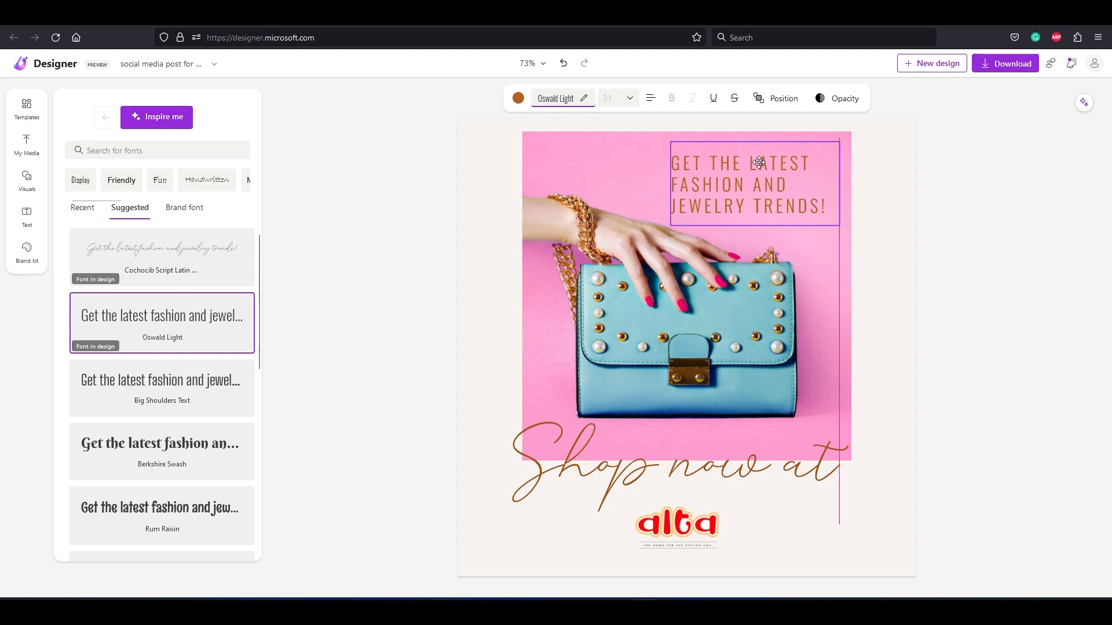
left_click(704, 472)
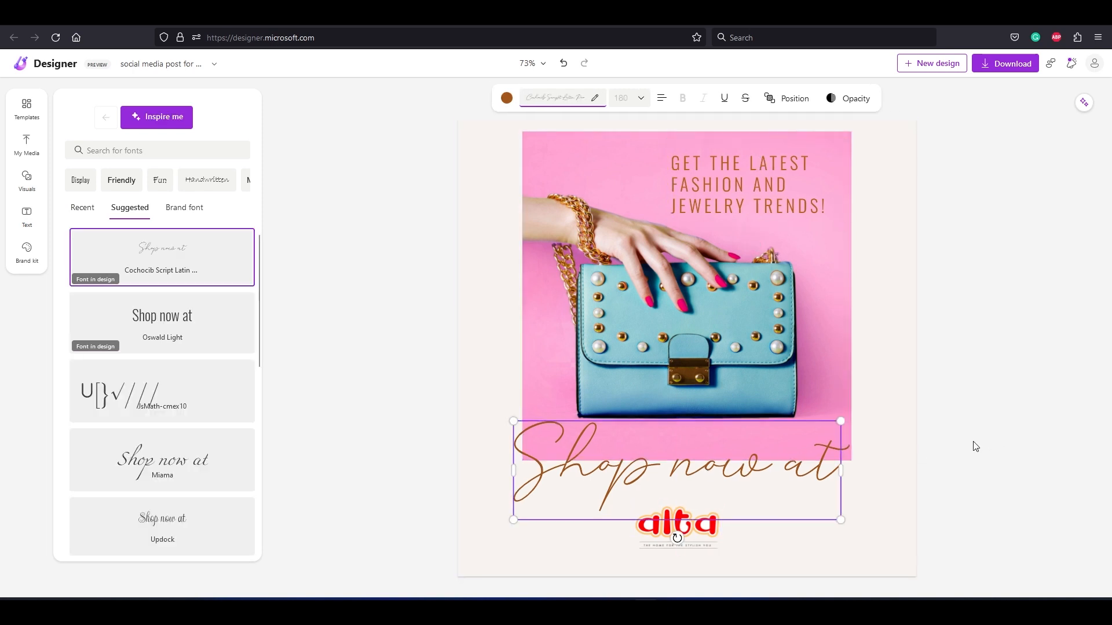
left_click(948, 443)
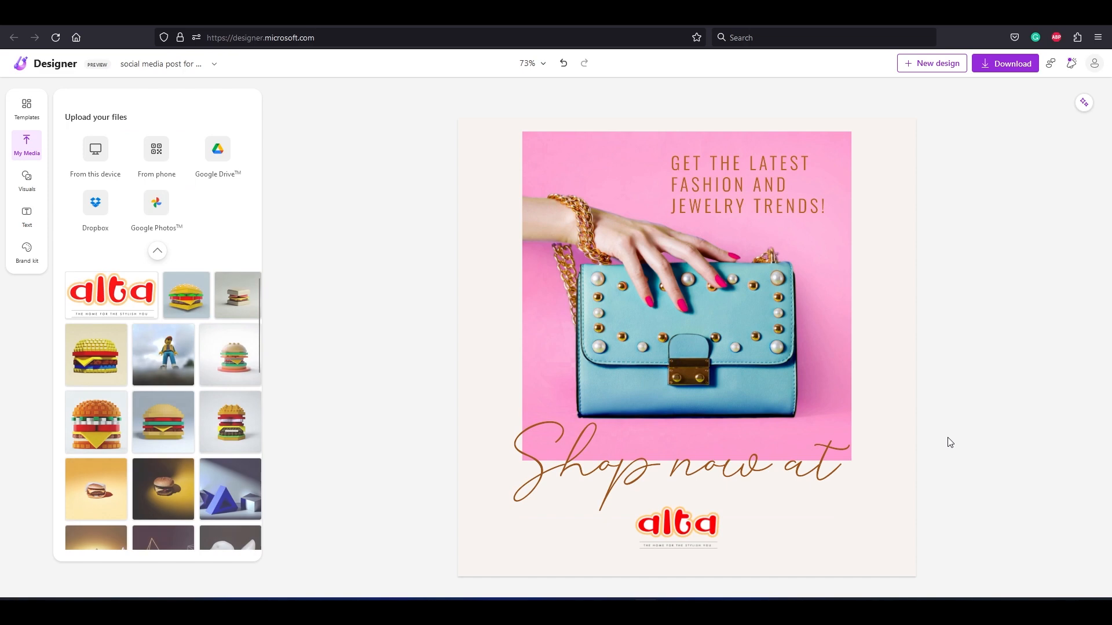
Step: Enlarge the Alta logo slightly from its lower-right corner and shift the "Shop now at" text slightly up and right
left_click(674, 531)
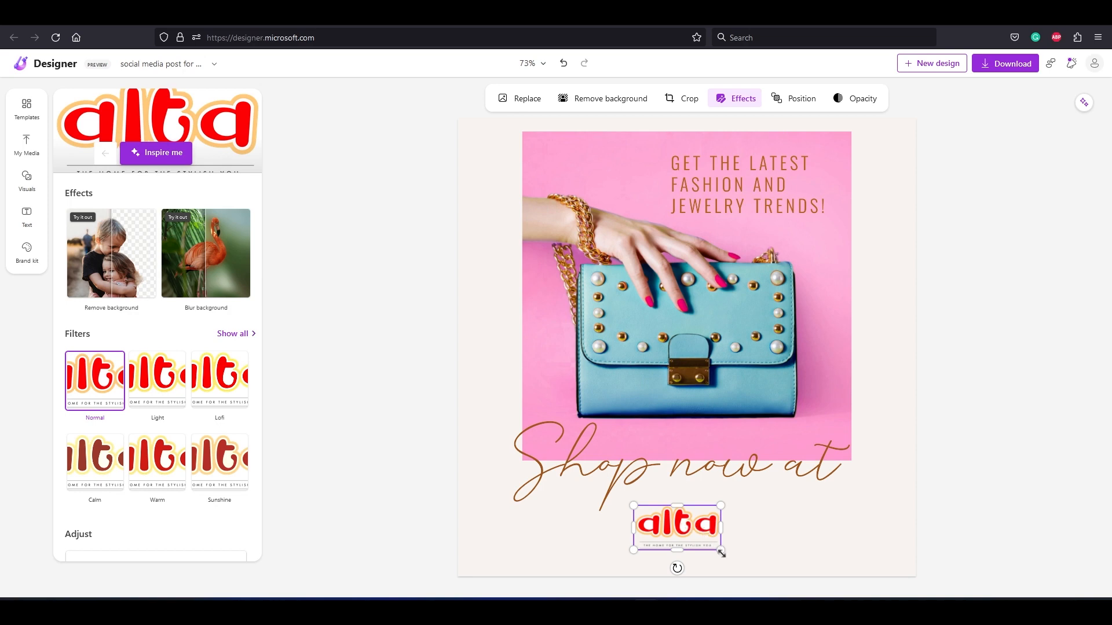
left_click_drag(722, 555, 728, 556)
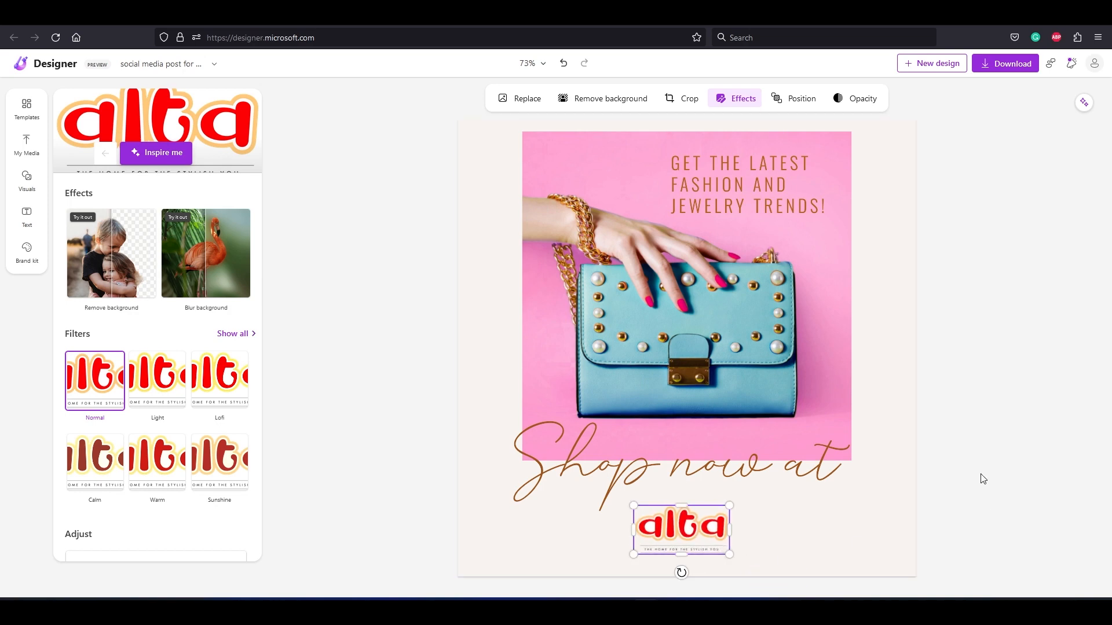
left_click(981, 477)
left_click(857, 280)
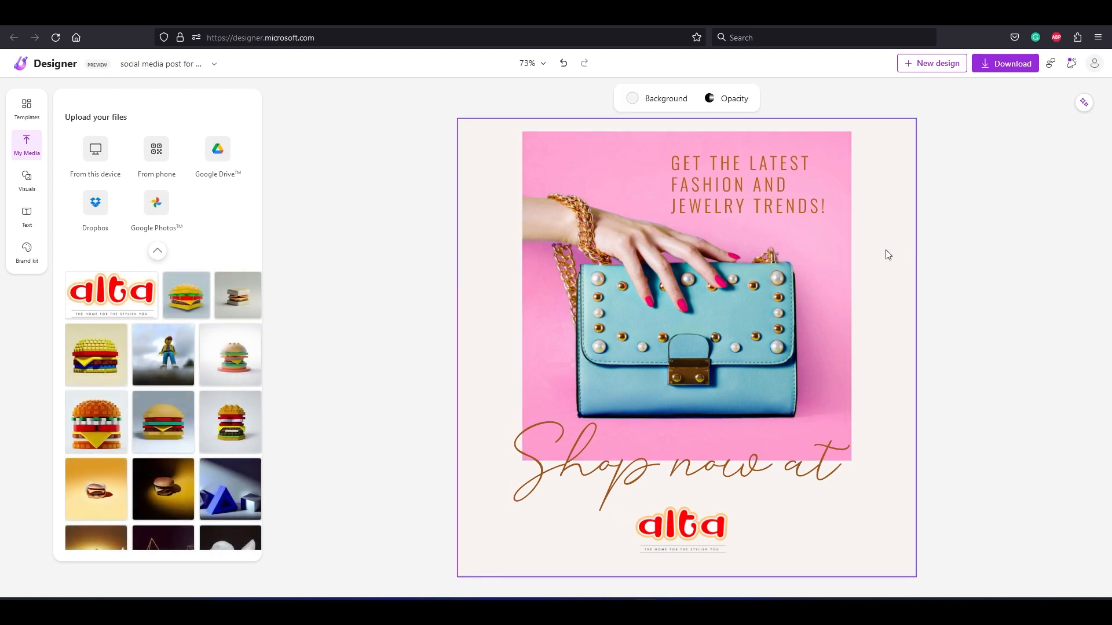
left_click(817, 237)
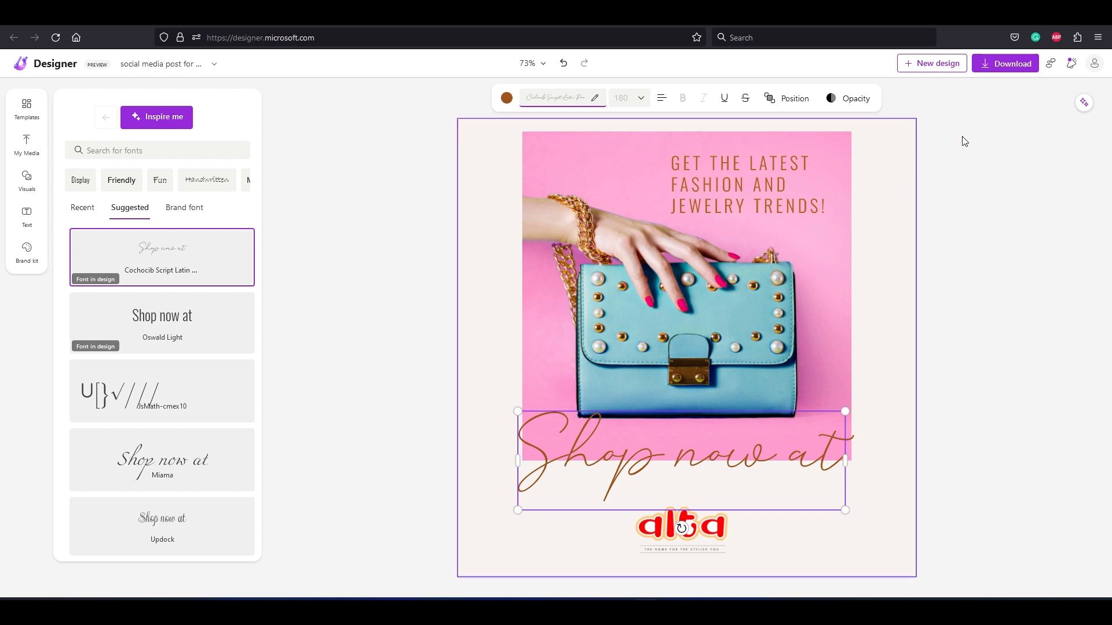
Step: Download the design as a PNG with the watermark removed and open the downloaded image from the desktop
left_click(998, 65)
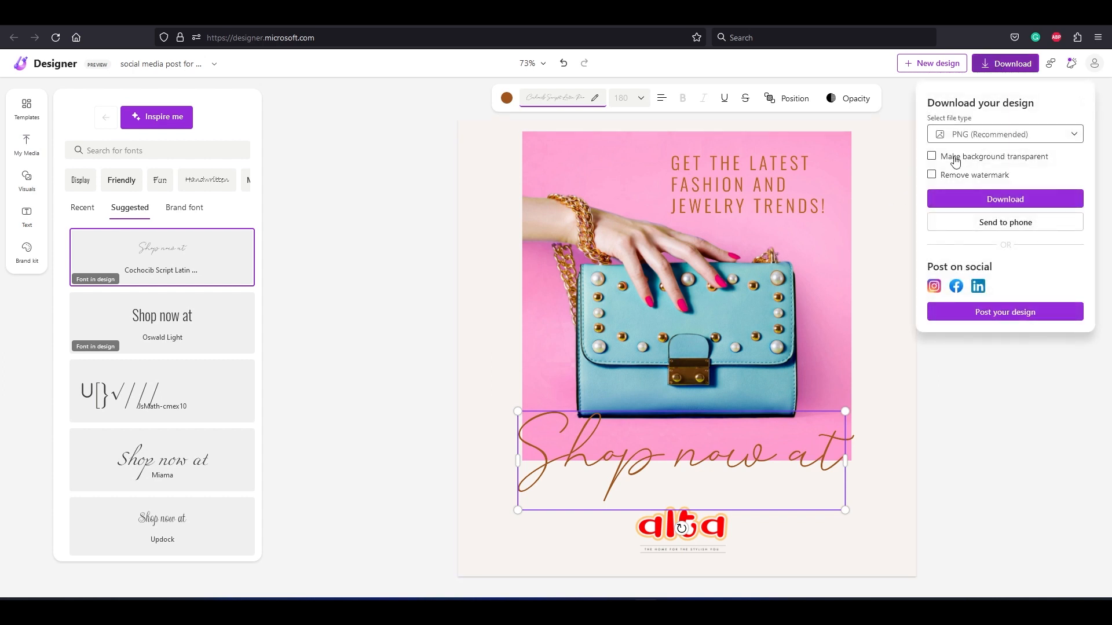
left_click(1062, 138)
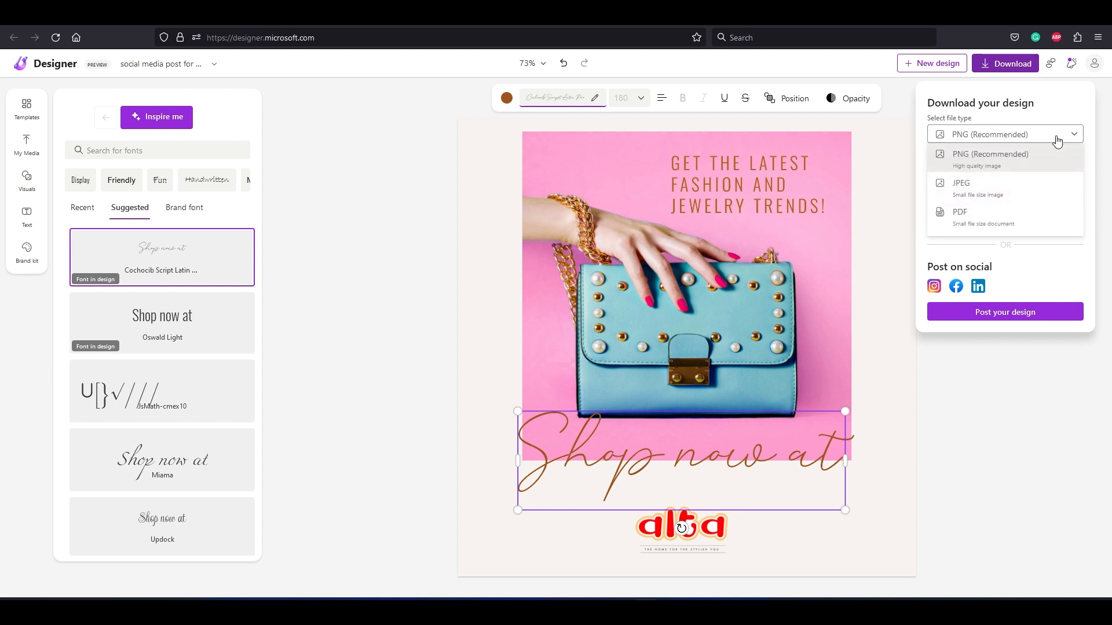
left_click(982, 166)
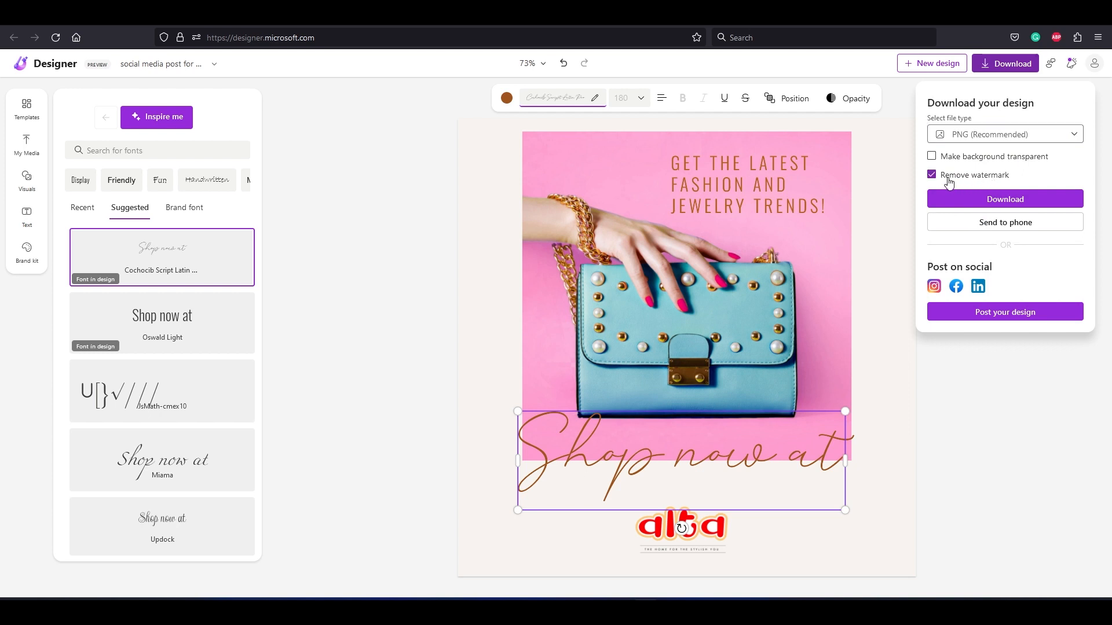
left_click(1013, 210)
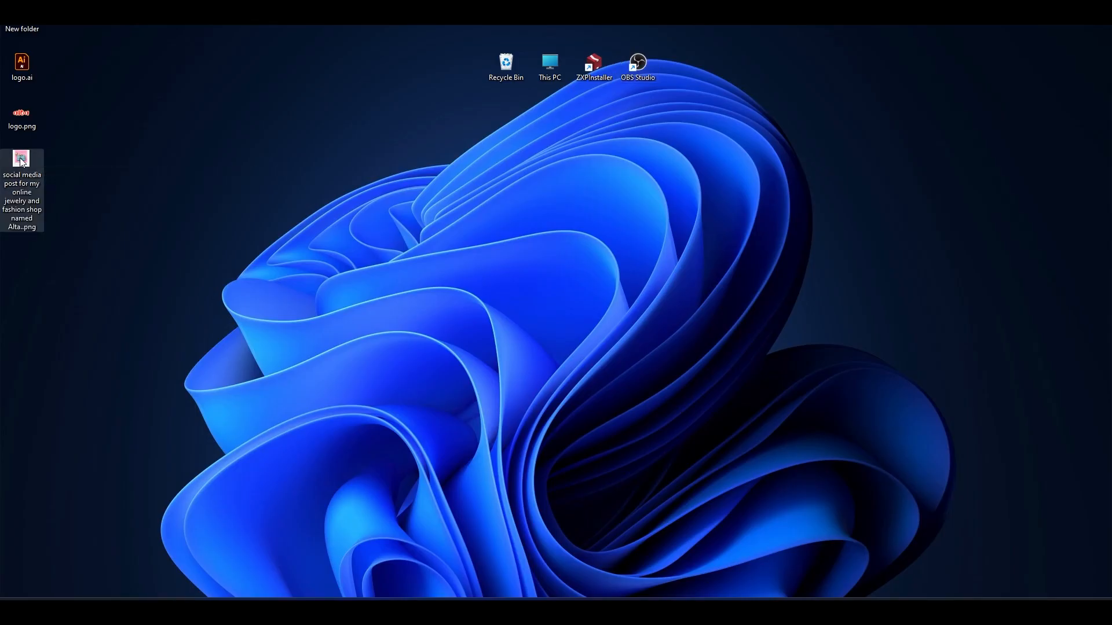
double_click(20, 160)
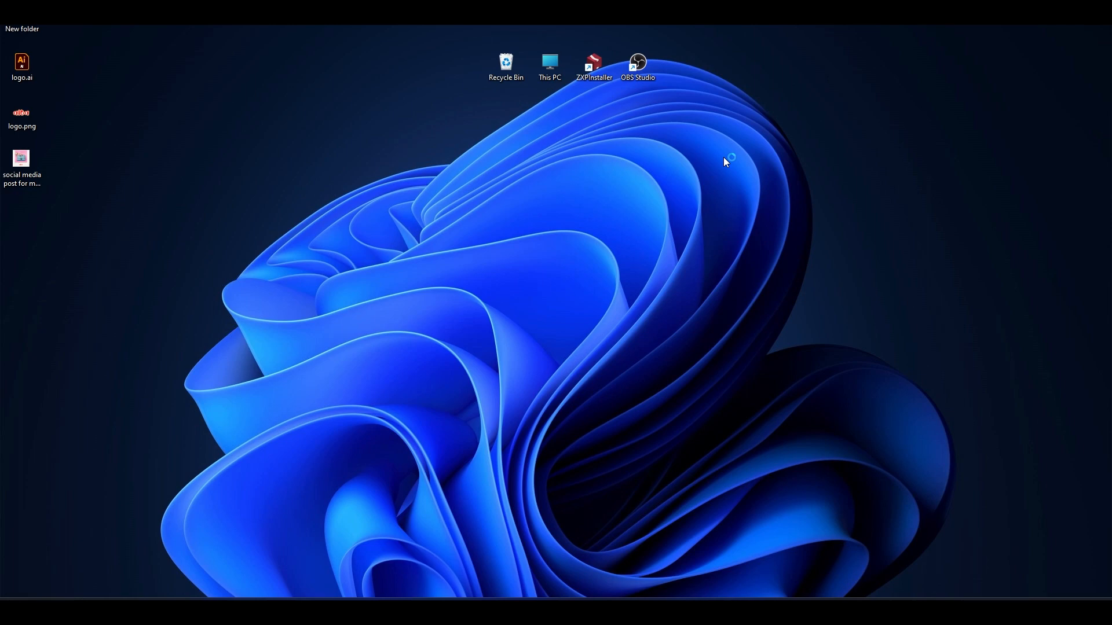